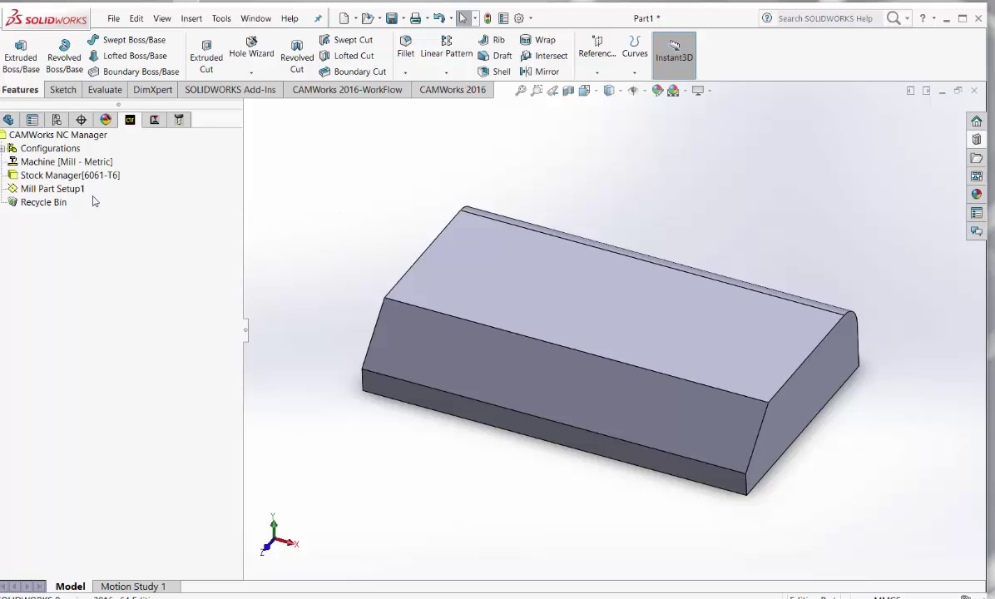
Bring up Mill Part Setup1's actions, then dismiss them and clear the stray face selection.
right_click(73, 195)
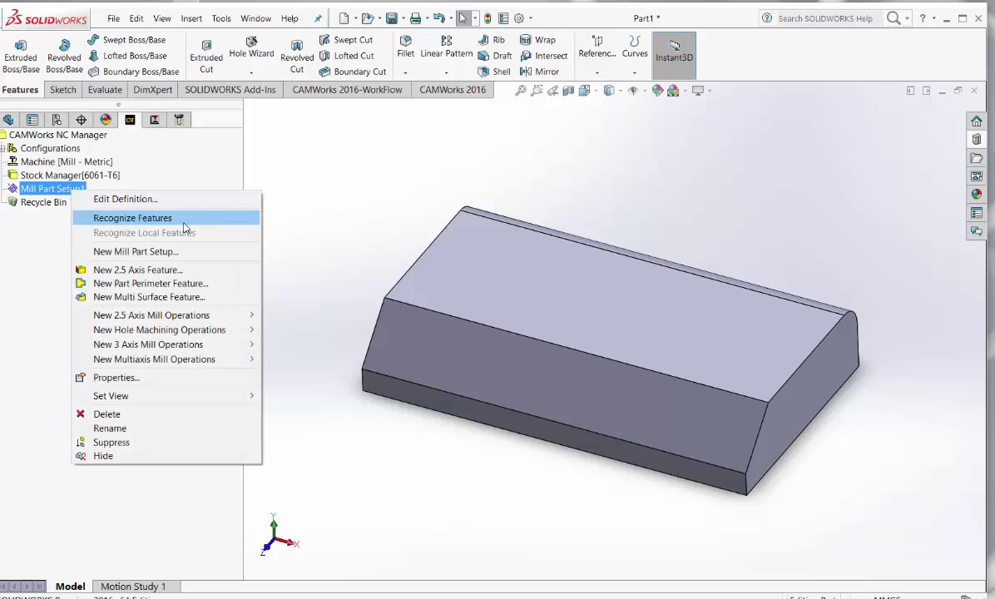
click(464, 374)
click(340, 311)
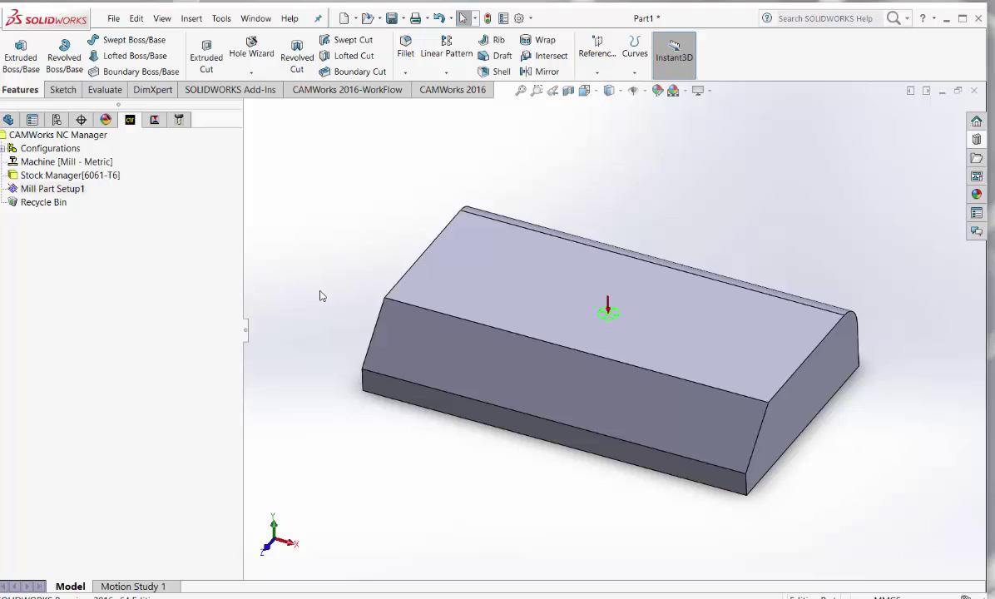
Create a new 5 Axis multi surface feature on the front sloped chamfer face.
right_click(54, 192)
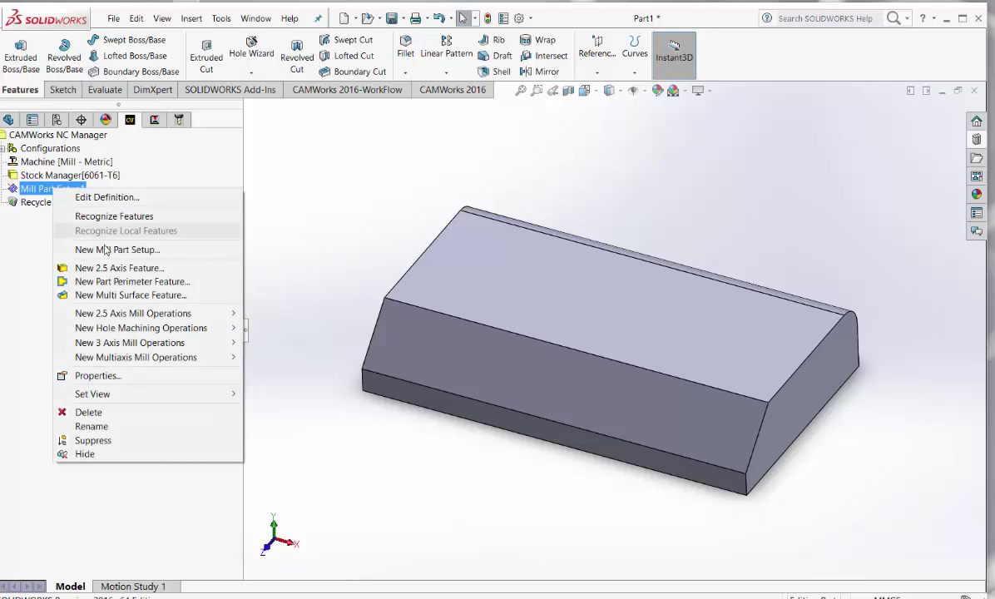
click(108, 295)
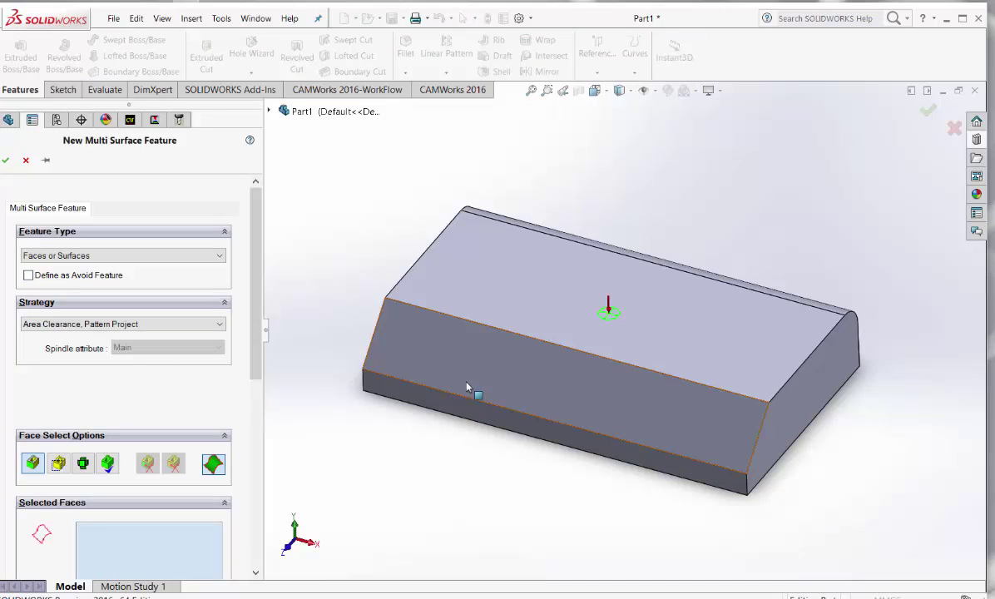
click(445, 362)
click(121, 324)
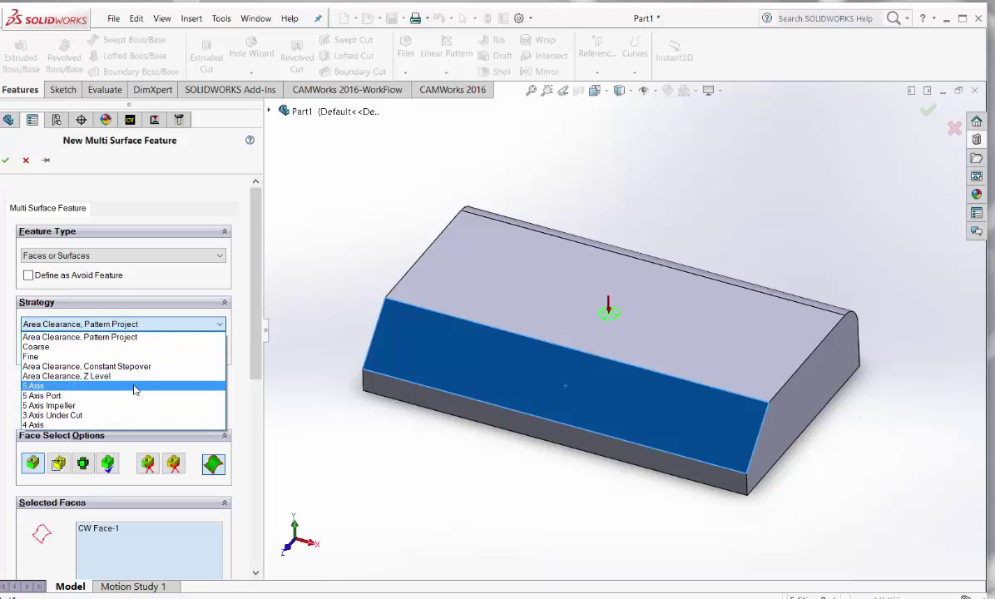
click(50, 387)
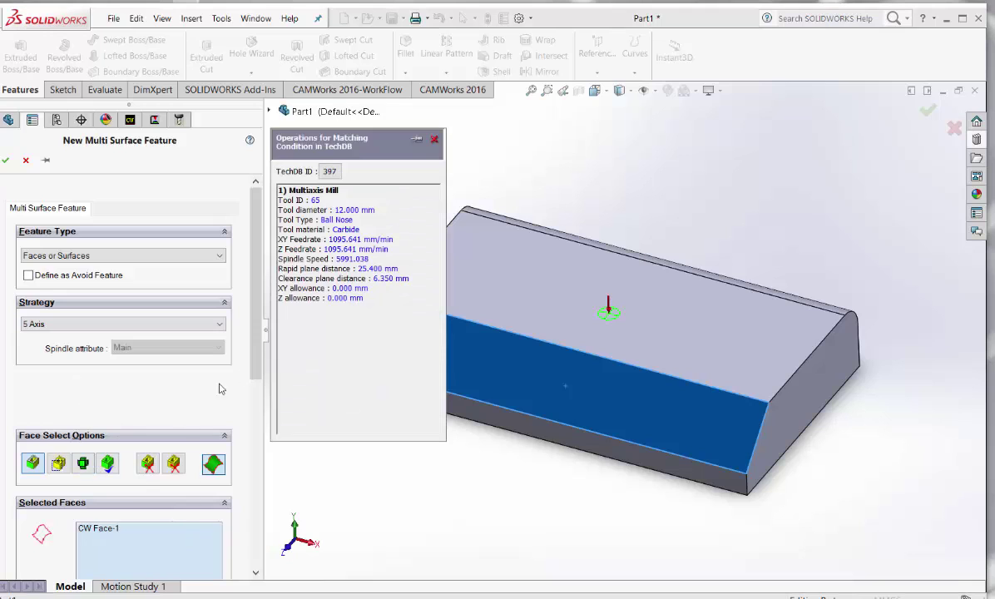
scroll(261, 395, down, 3)
scroll(261, 396, up, 3)
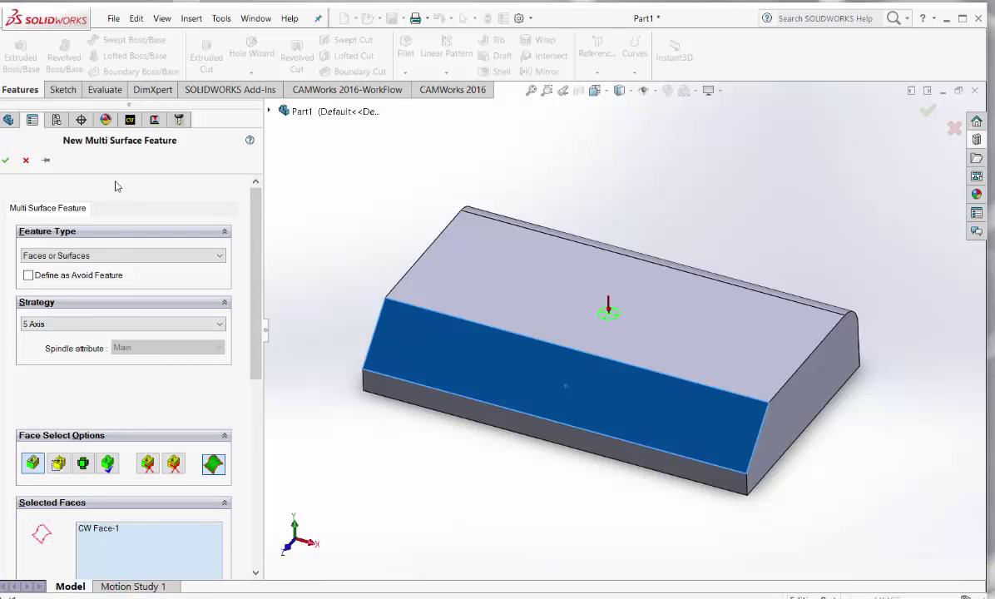
Confirm the chamfer feature and generate its operation plan, creating Multiaxis Mill3.
click(5, 160)
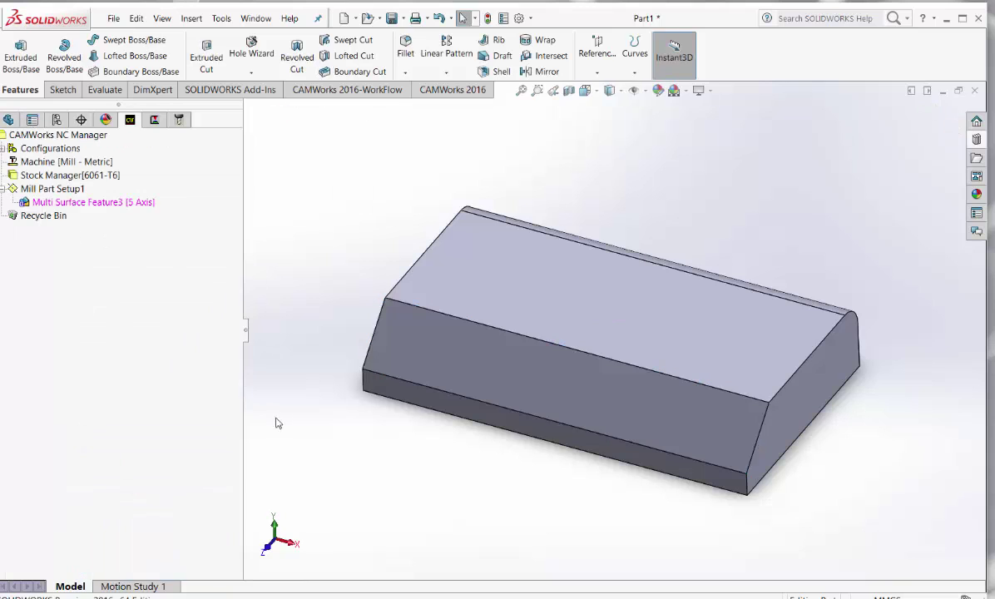
right_click(130, 203)
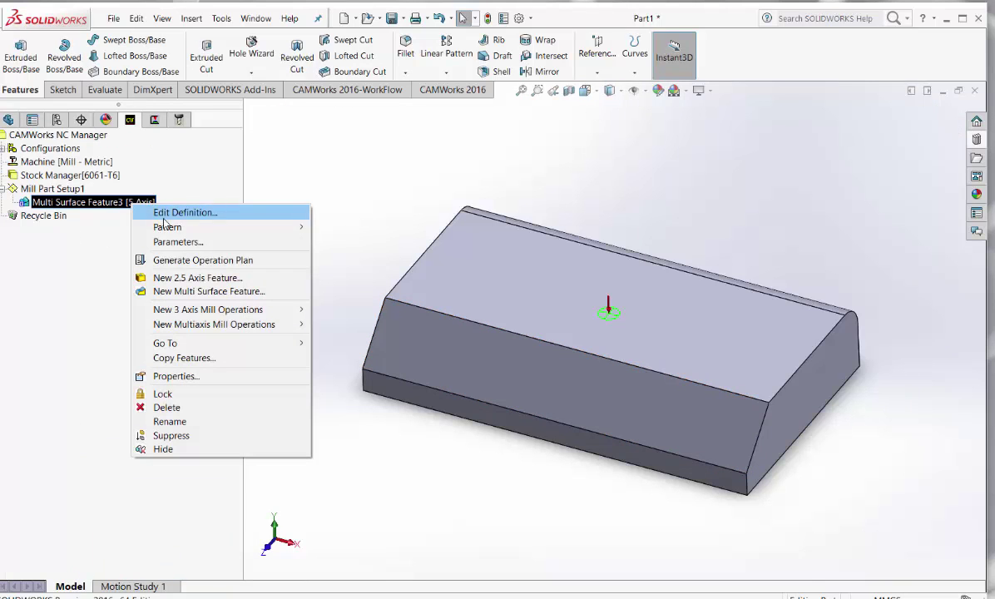
click(179, 261)
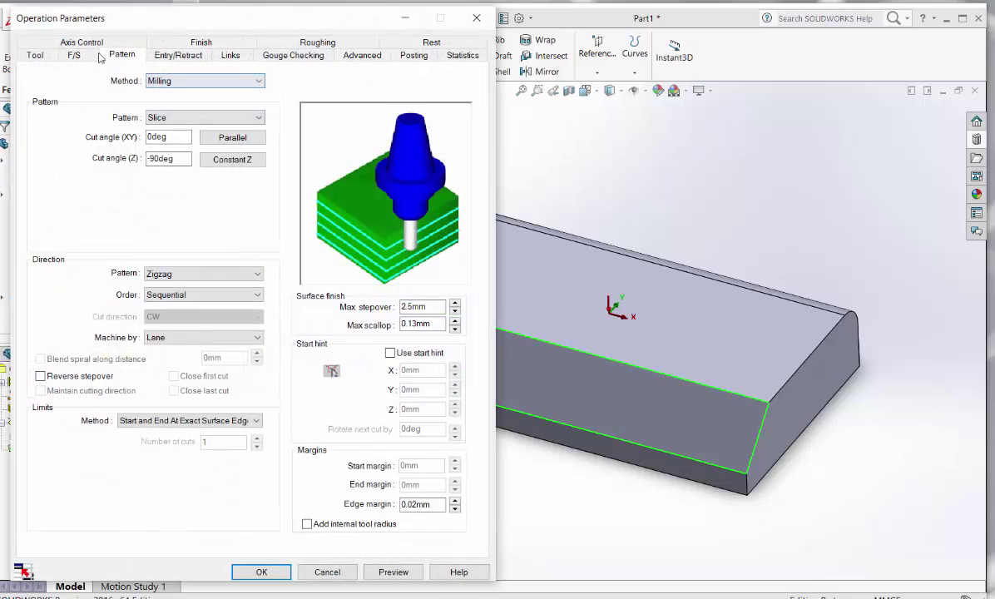
Restrict Multiaxis Mill3's number of axes to 3 Axis.
click(81, 42)
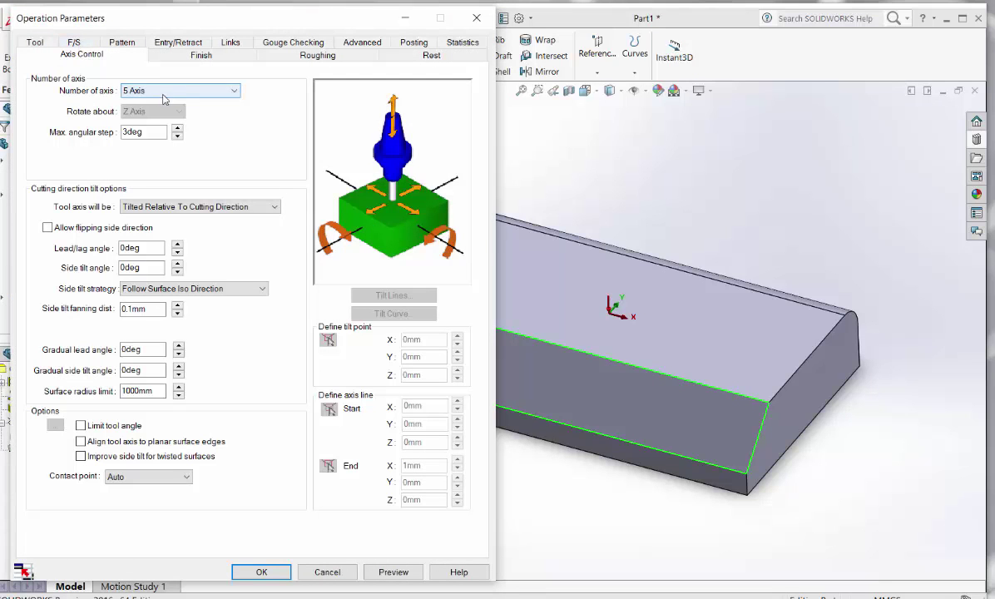
click(172, 93)
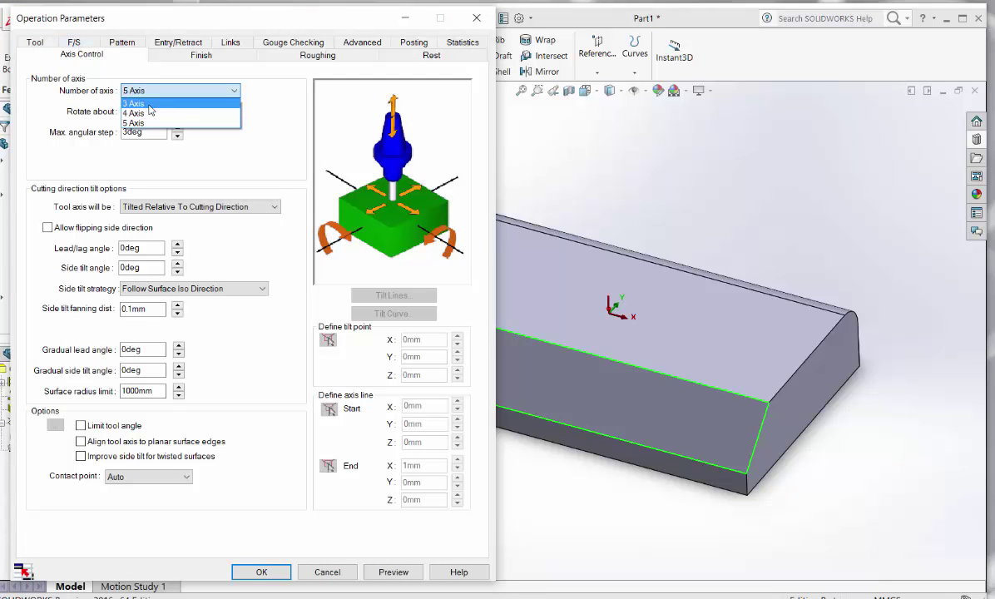
click(147, 104)
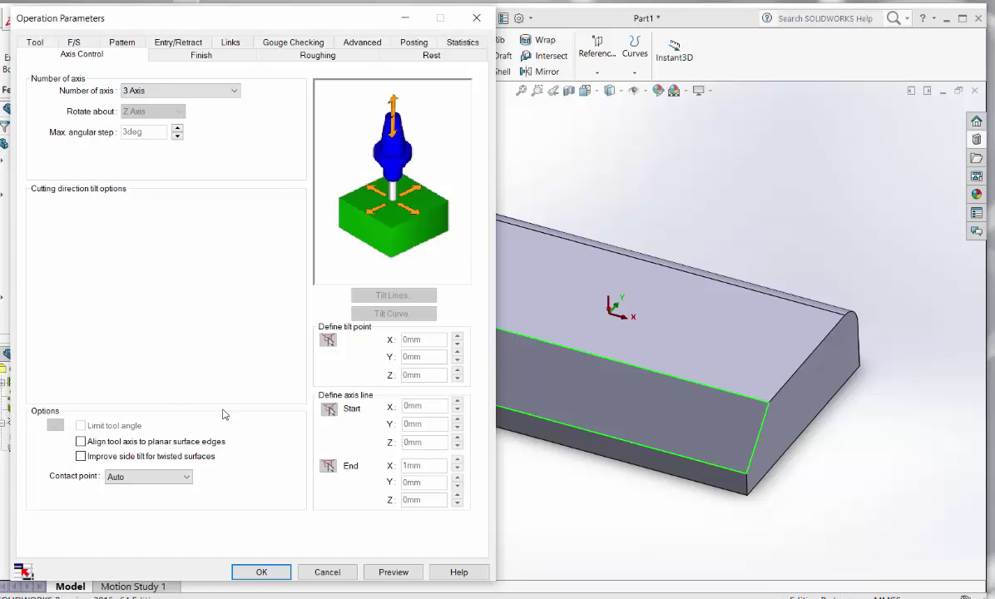
click(121, 42)
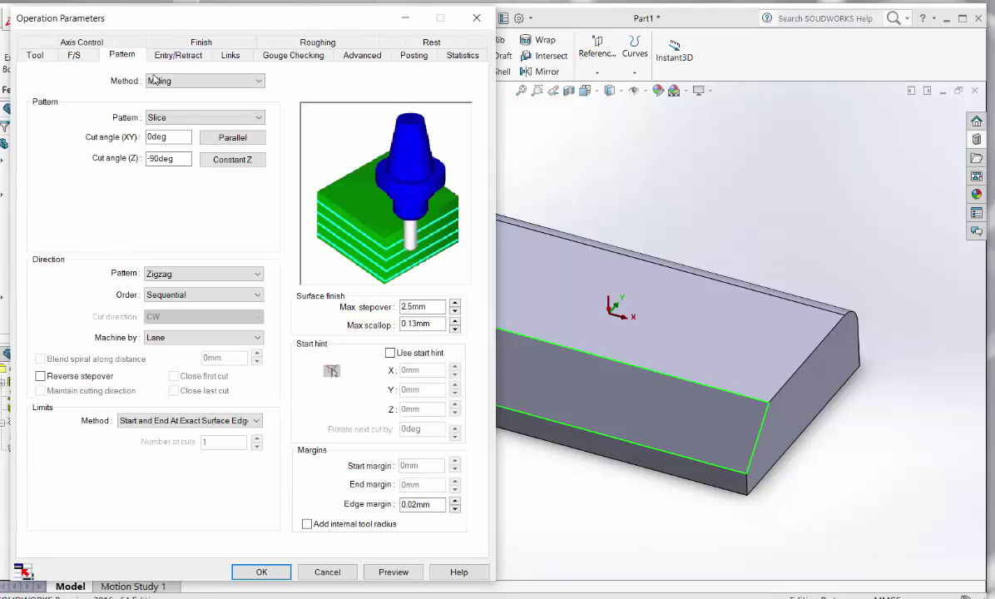
Keep the Slice pattern, set Z cut angle to 0, and start entering a .2 max stepover.
click(185, 116)
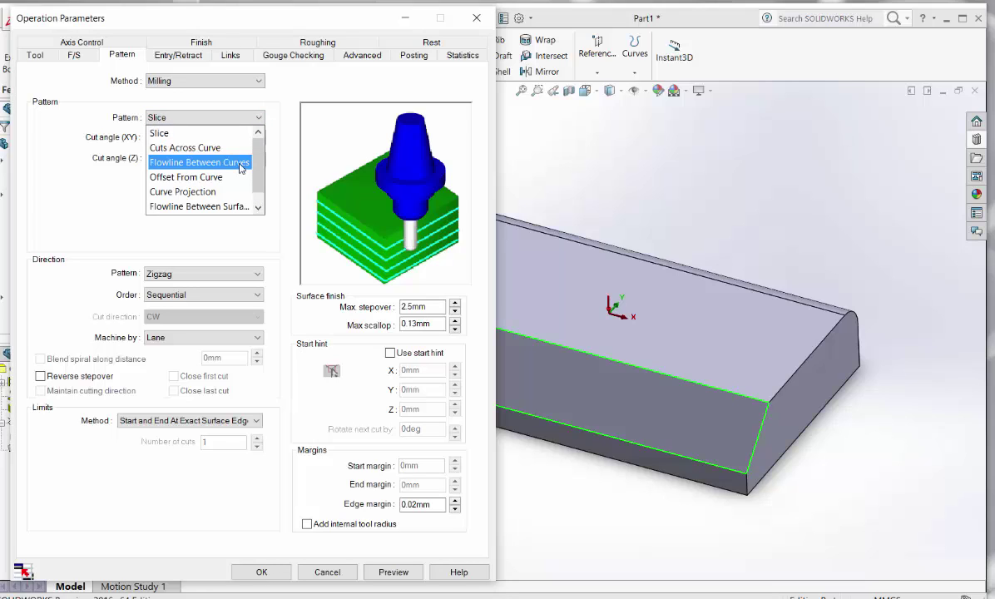
click(161, 136)
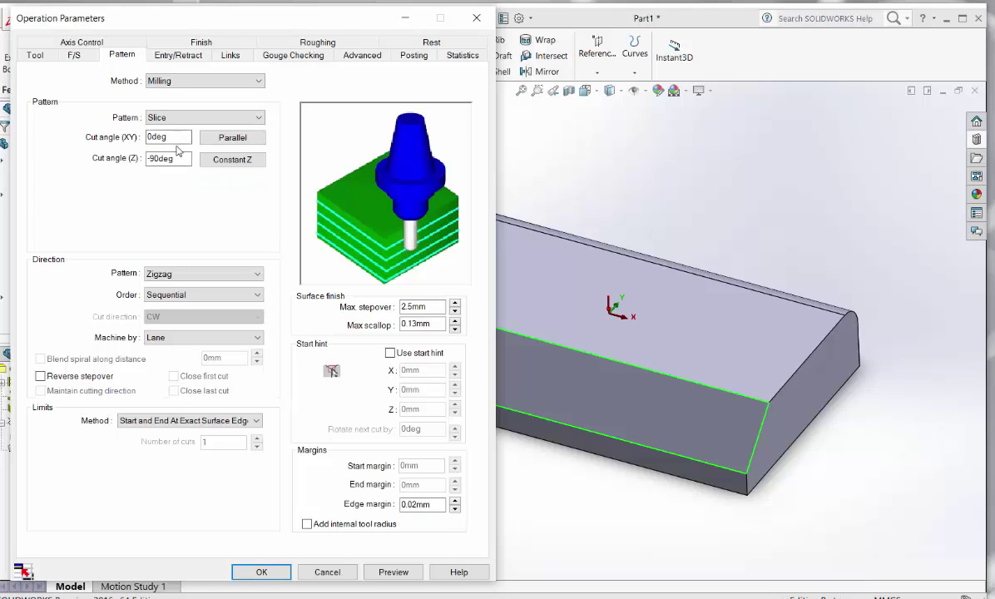
key(Tab)
key(Tab)
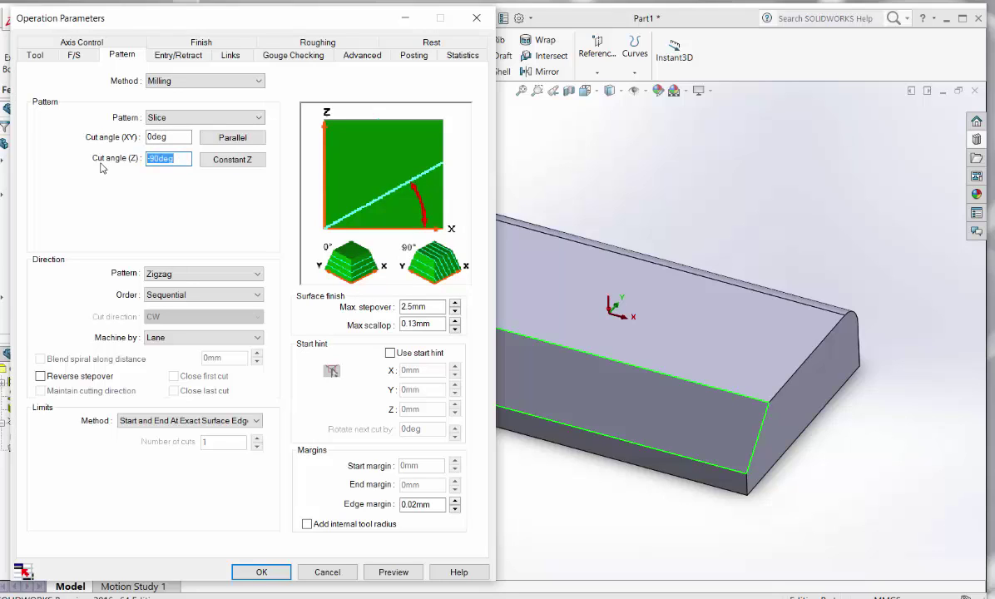
text(0)
key(Tab)
key(Tab)
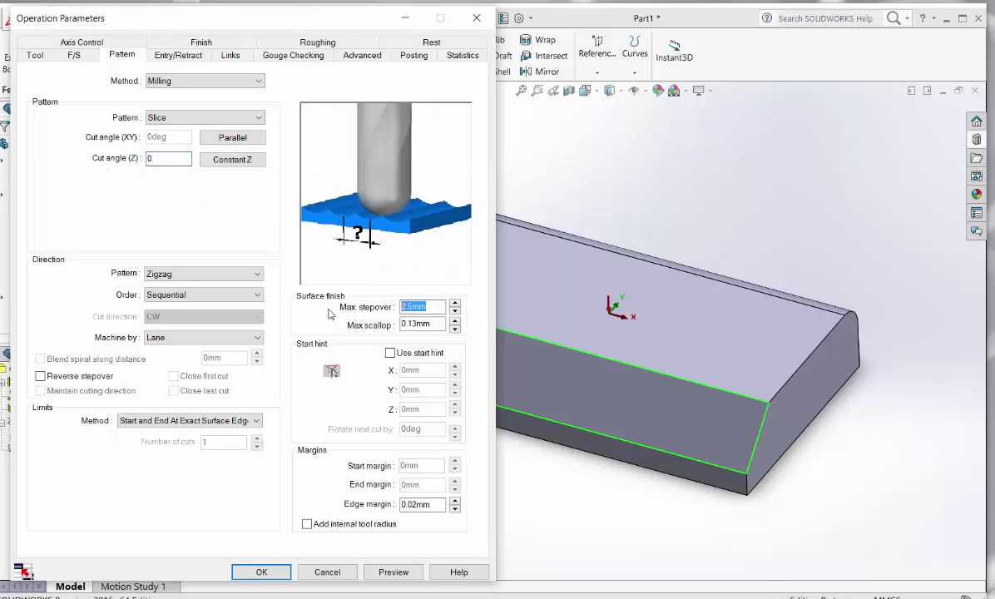
text(.2)
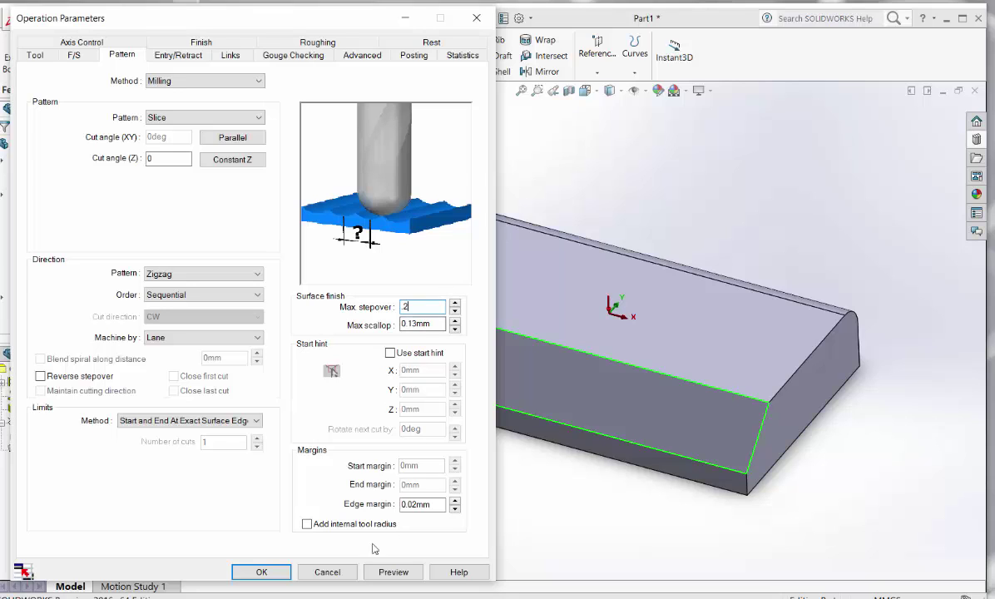
Apply the chamfer operation parameters and generate the Multiaxis Mill3 toolpath.
click(261, 573)
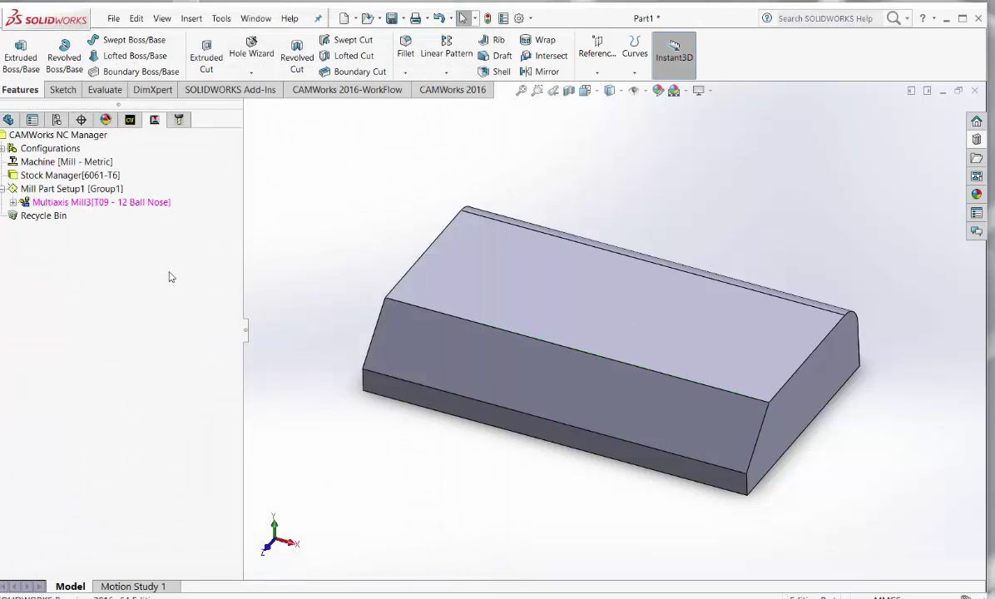
click(126, 198)
right_click(127, 198)
click(198, 226)
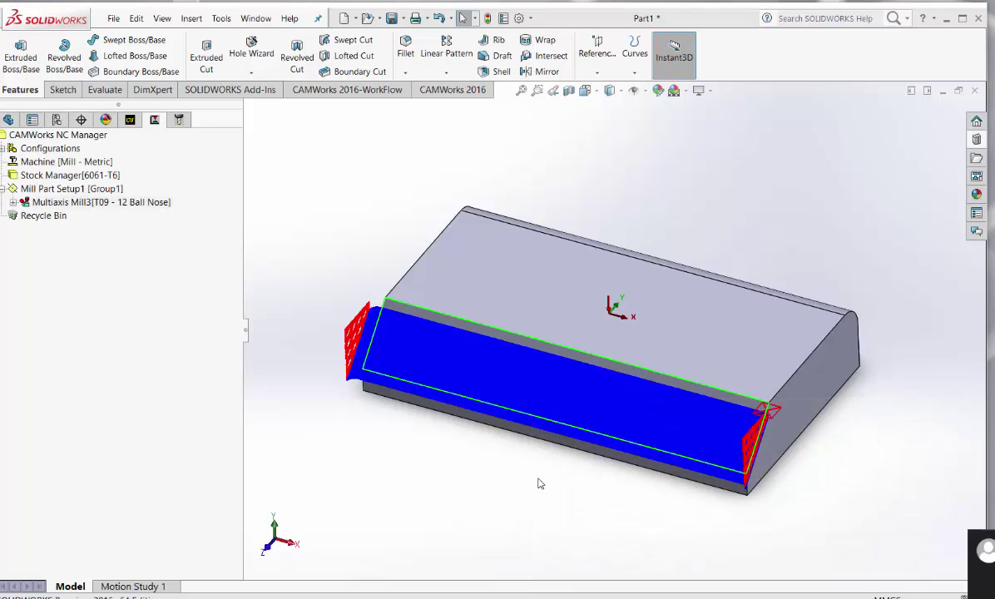
Orbit and zoom the block to inspect the chamfer toolpath edge-on.
right_click(537, 482)
click(564, 498)
mouse_move(564, 498)
mouse_down()
mouse_move(577, 456)
mouse_move(899, 431)
mouse_move(456, 346)
mouse_move(498, 366)
mouse_up()
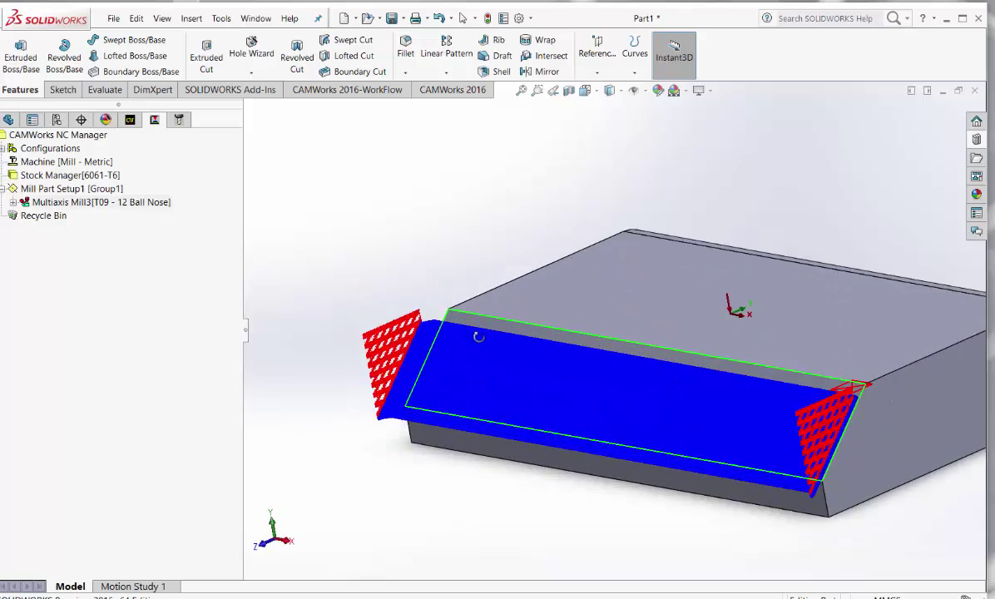
scroll(498, 366, down, 3)
scroll(471, 355, up, 2)
mouse_move(416, 341)
mouse_down()
mouse_move(573, 445)
mouse_move(722, 500)
mouse_move(595, 499)
mouse_move(562, 589)
mouse_move(545, 573)
mouse_move(676, 486)
mouse_up()
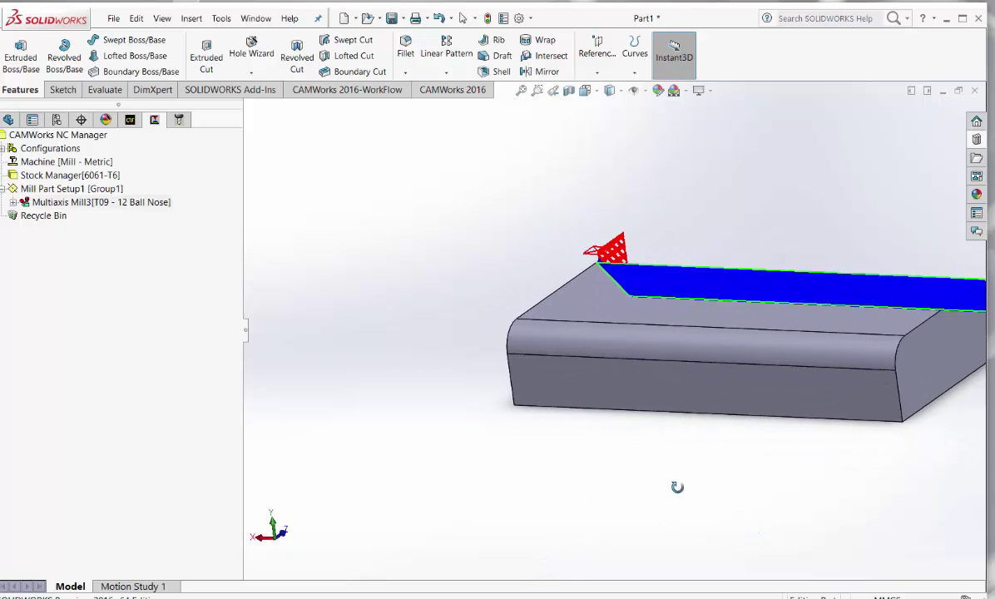
right_click(815, 446)
click(845, 263)
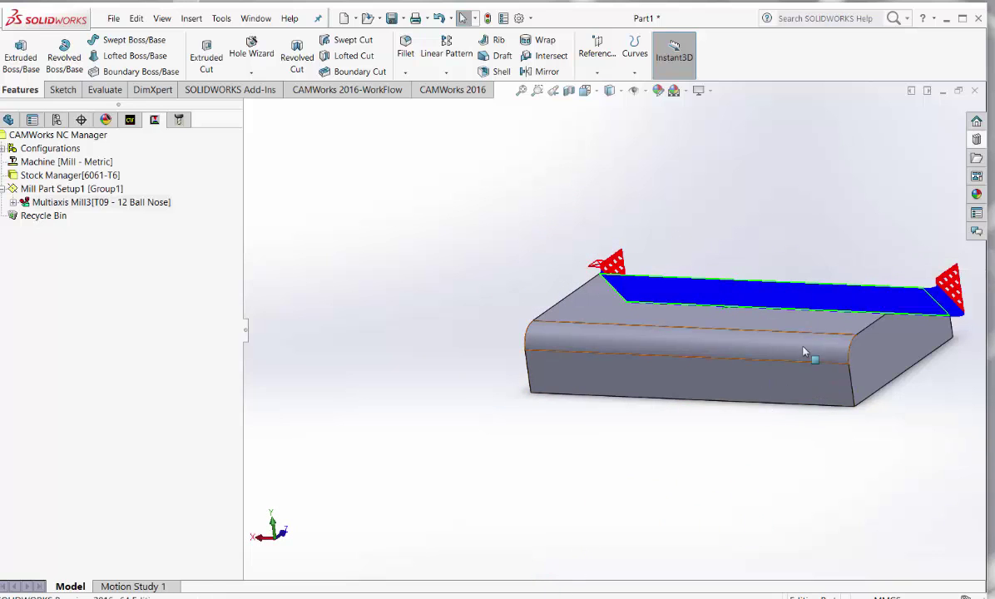
scroll(811, 349, down, 2)
Add a 5 Axis multi surface feature on the rounded radius face.
click(131, 120)
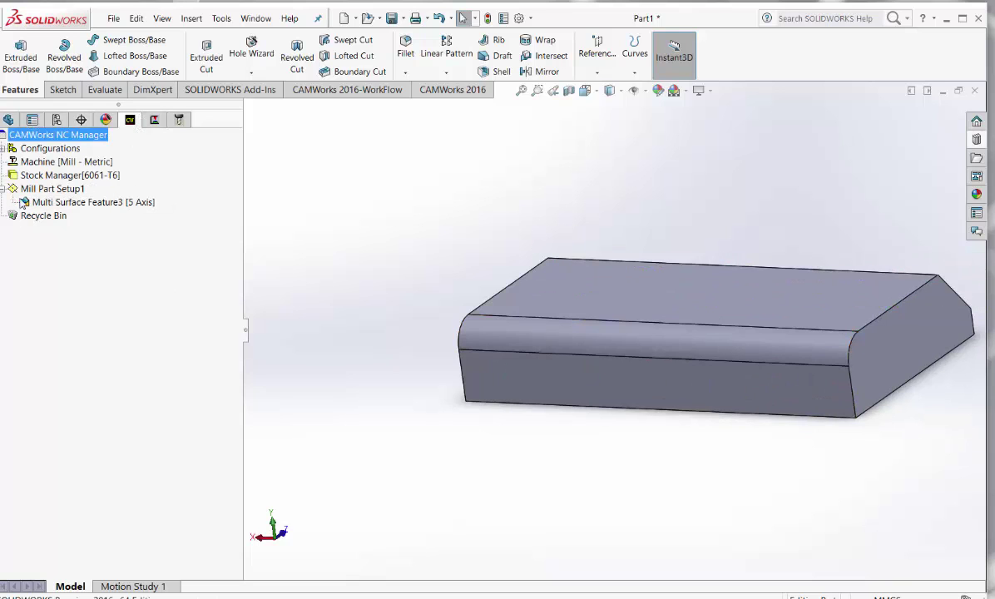
right_click(34, 189)
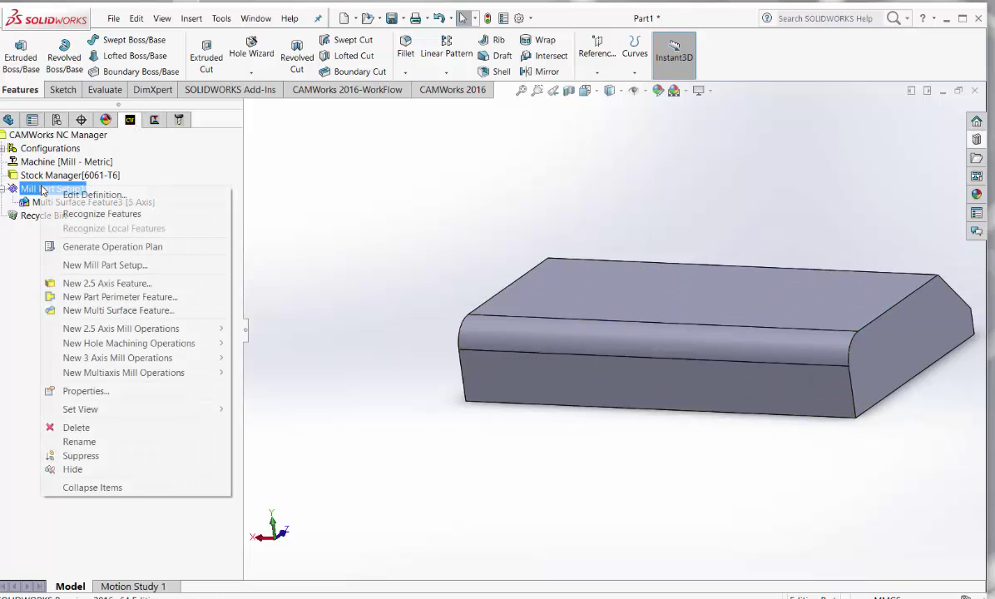
click(116, 311)
click(528, 341)
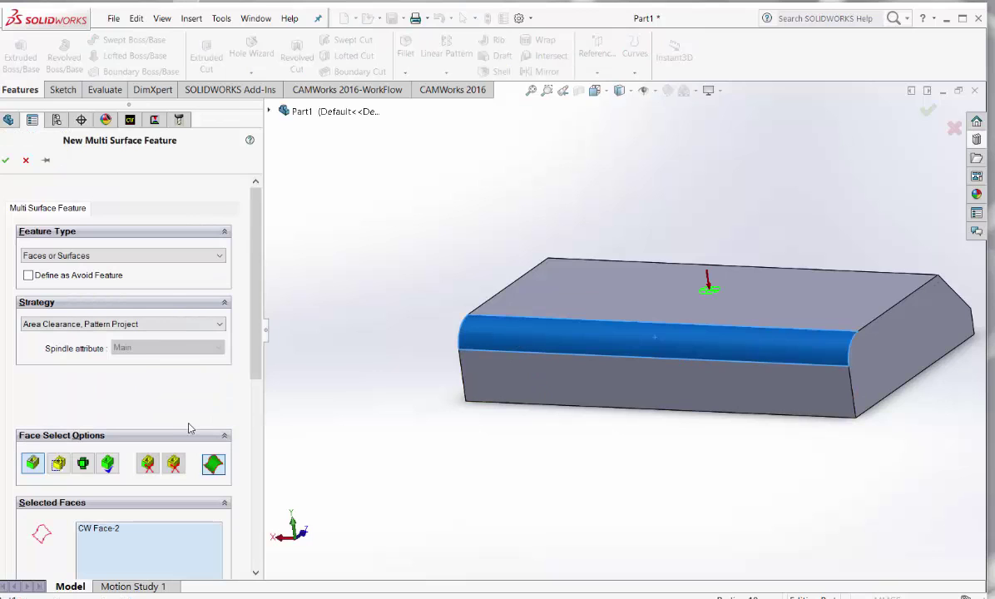
click(167, 323)
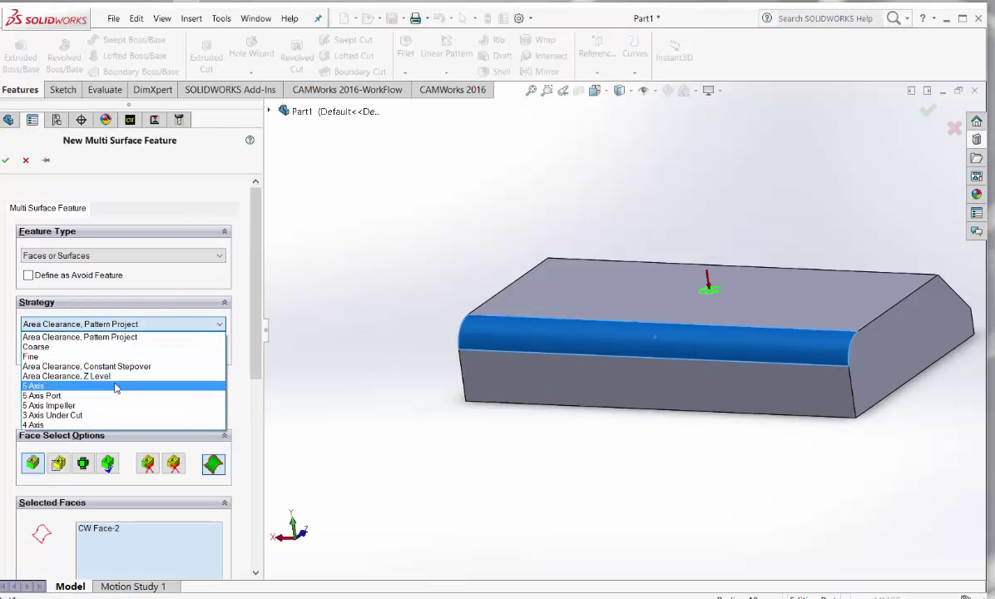
click(158, 379)
click(7, 160)
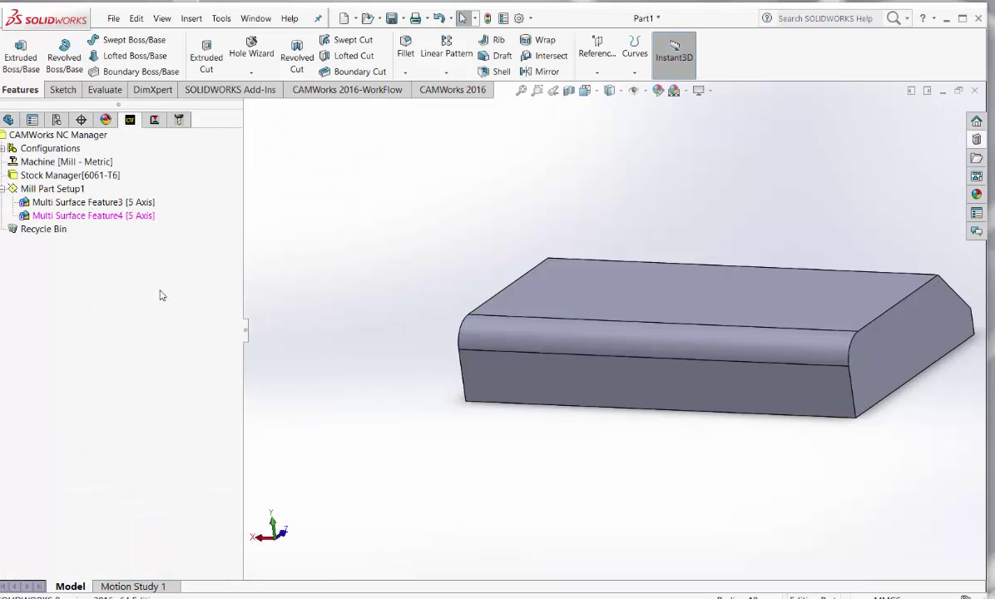
Generate the radius feature's operation plan and open Multiaxis Mill4's parameters.
right_click(133, 215)
click(265, 268)
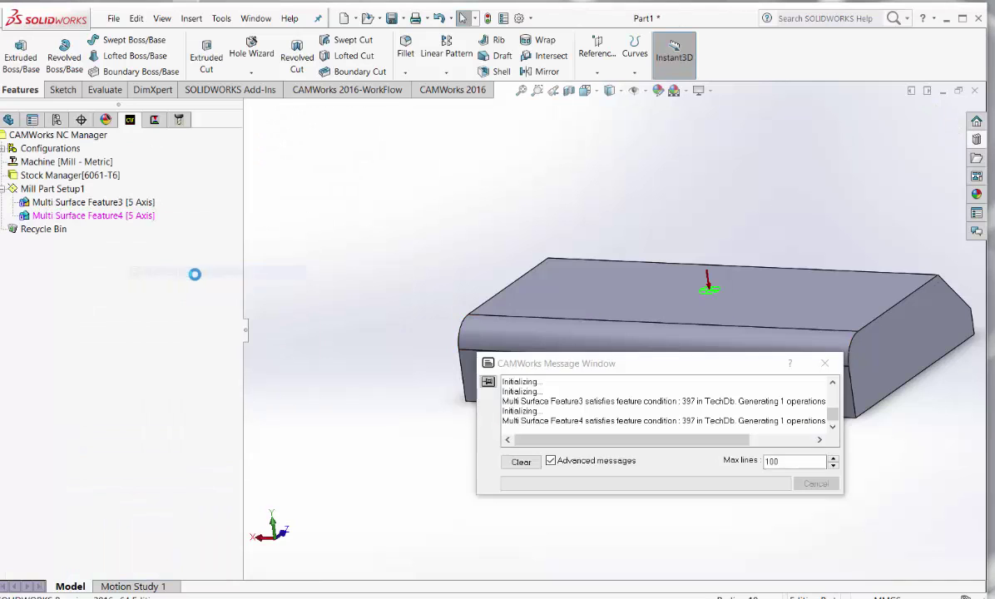
double_click(129, 218)
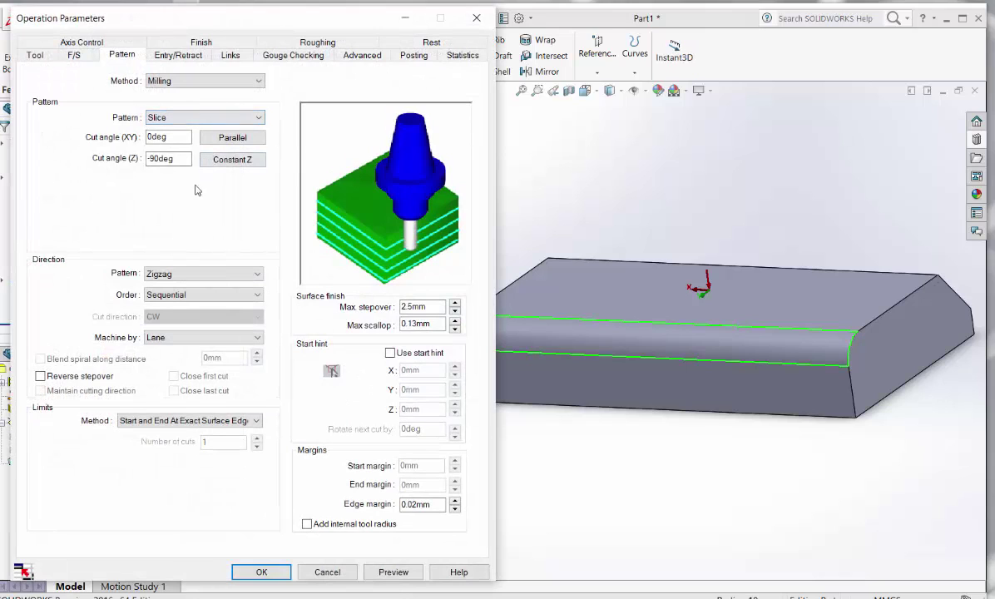
Set Multiaxis Mill4's Z cut angle to 0 and reduce its max stepover.
click(178, 165)
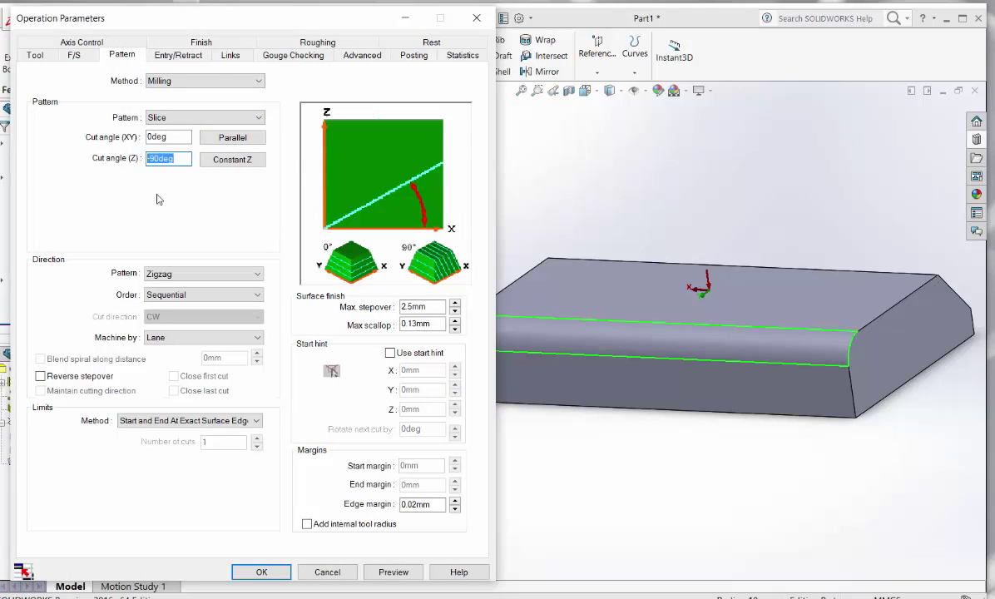
text(0)
click(440, 307)
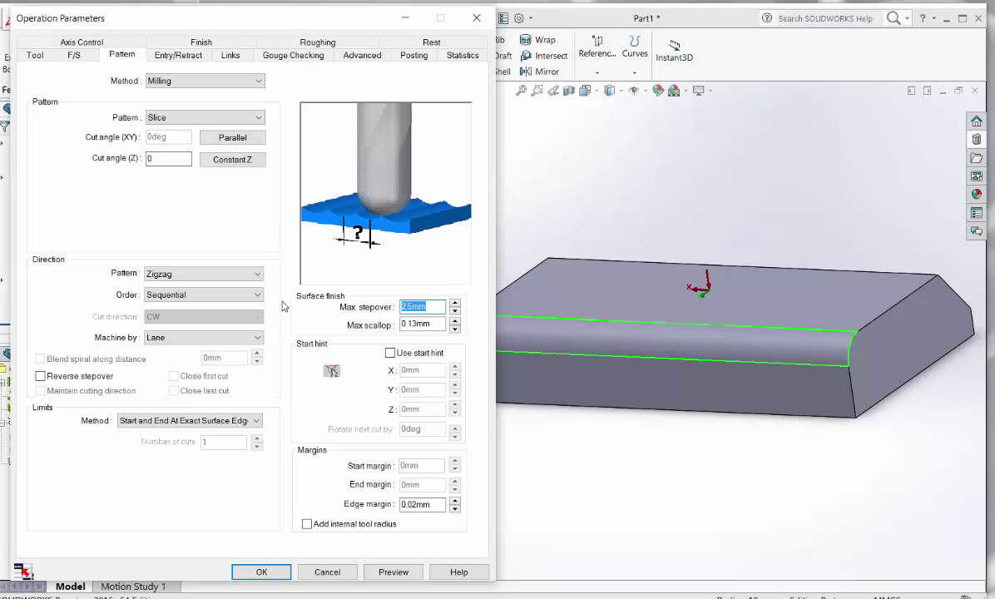
text(.1)
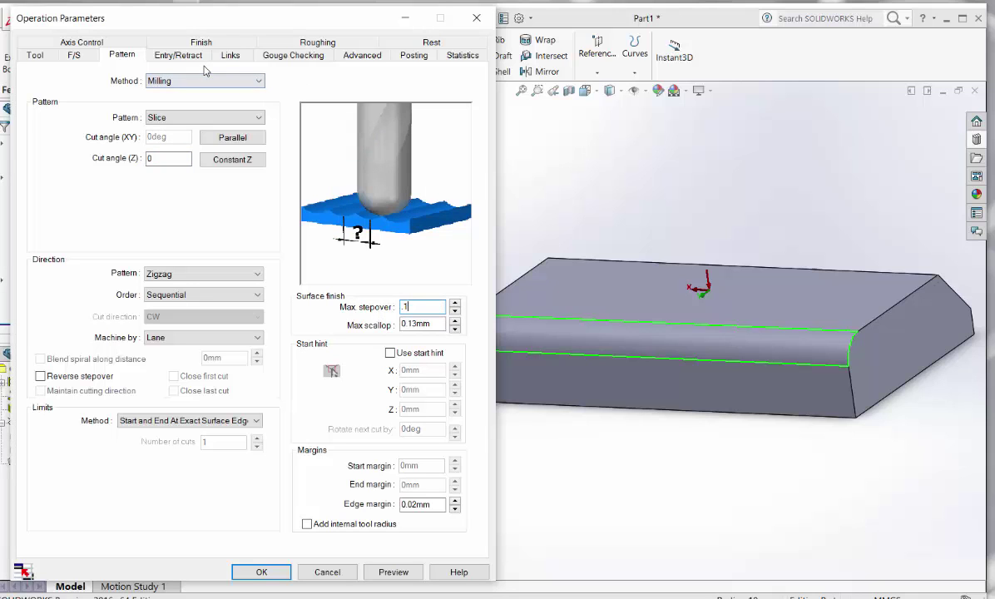
Limit Multiaxis Mill4 to 3 Axis and accept the parameters.
click(79, 43)
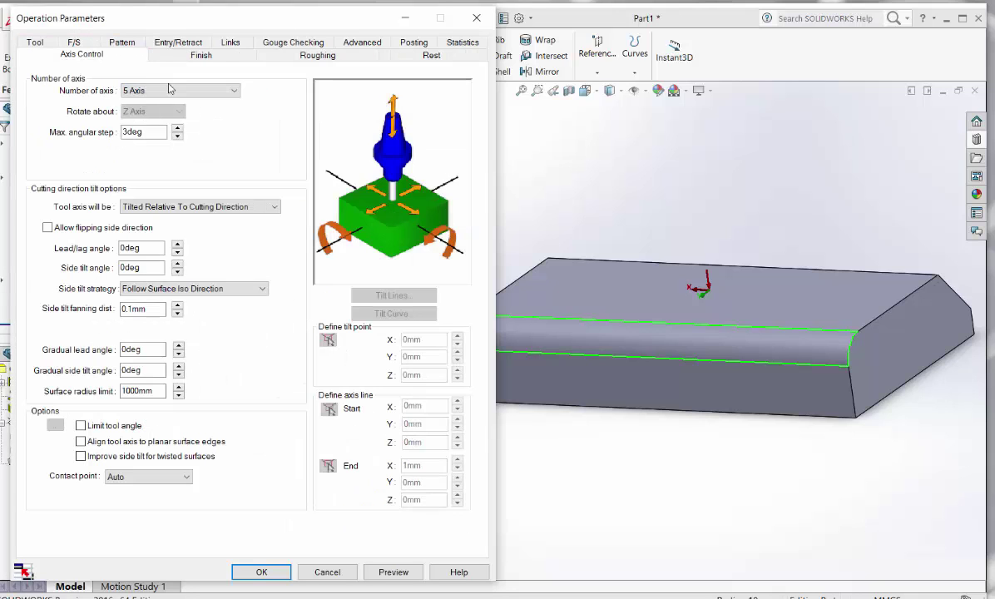
click(204, 91)
click(166, 110)
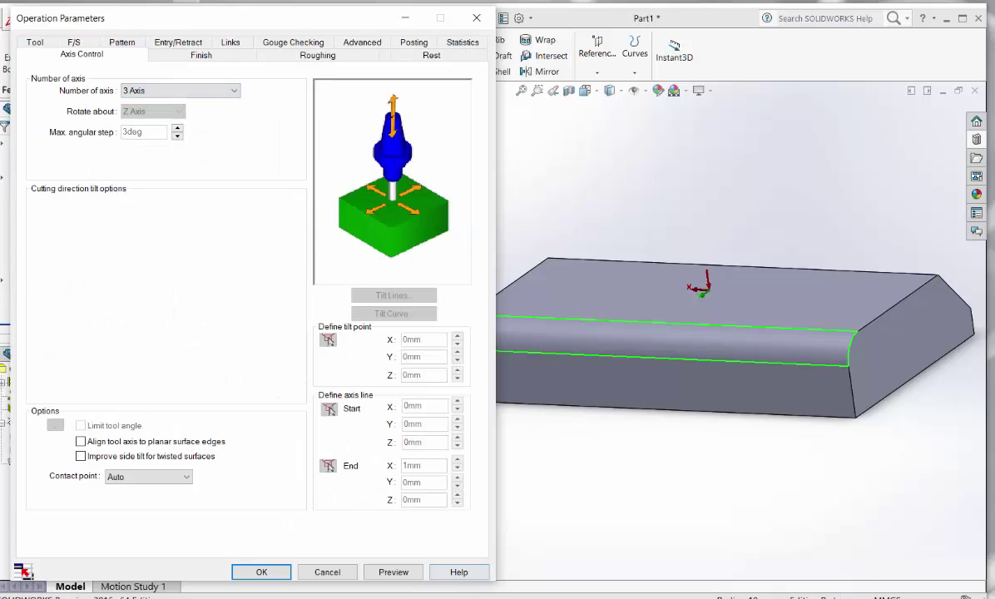
click(263, 573)
Generate the Multiaxis Mill4 toolpath and rotate the part to view it obliquely.
right_click(158, 208)
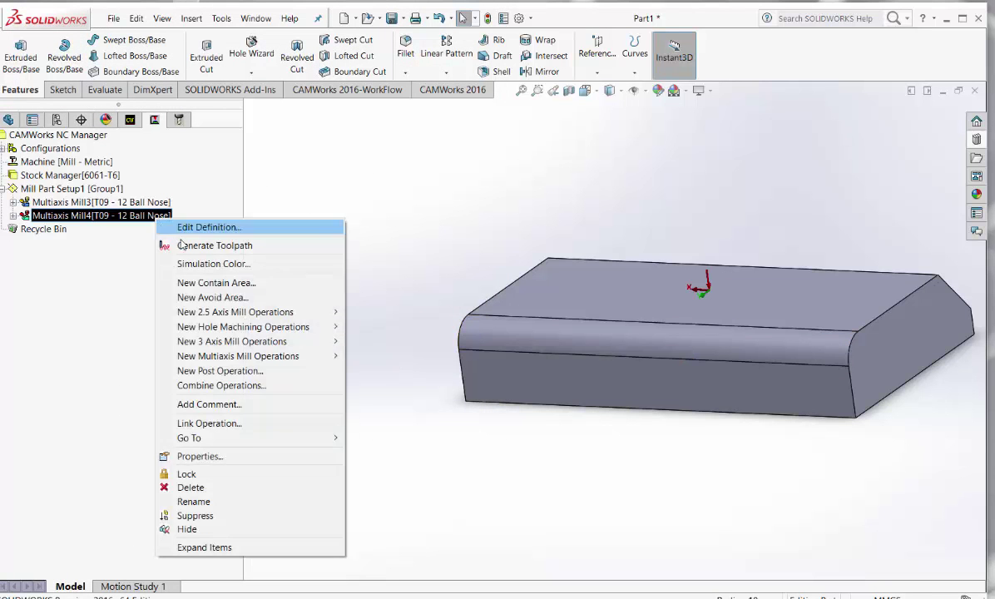
click(207, 245)
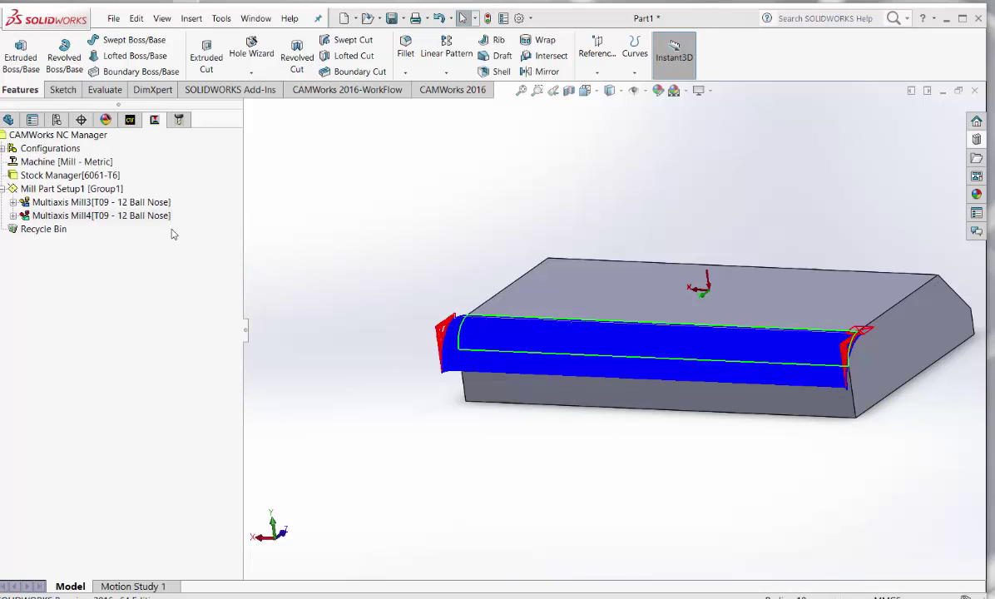
right_click(639, 443)
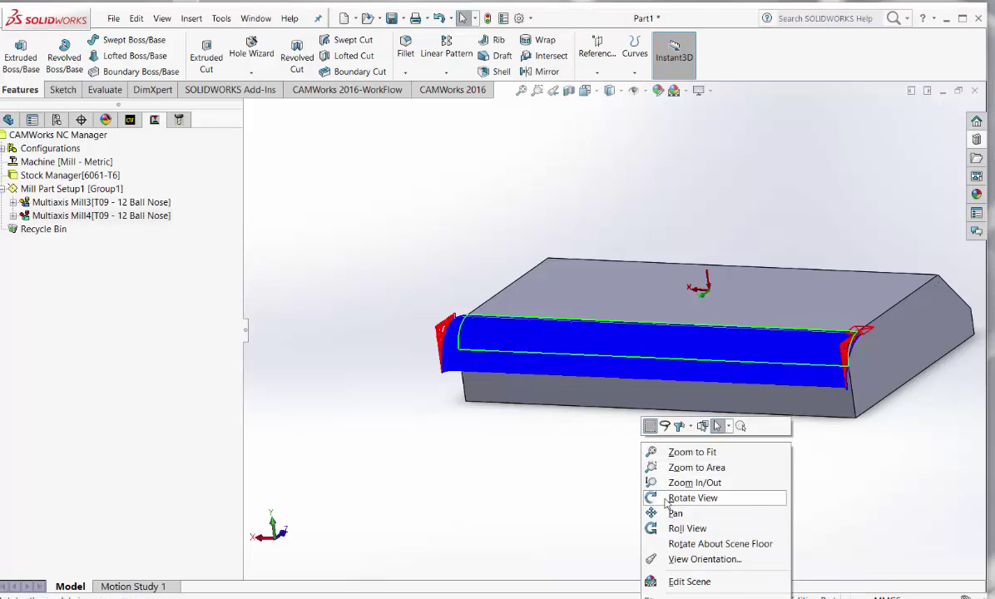
click(665, 497)
drag(886, 451, 520, 264)
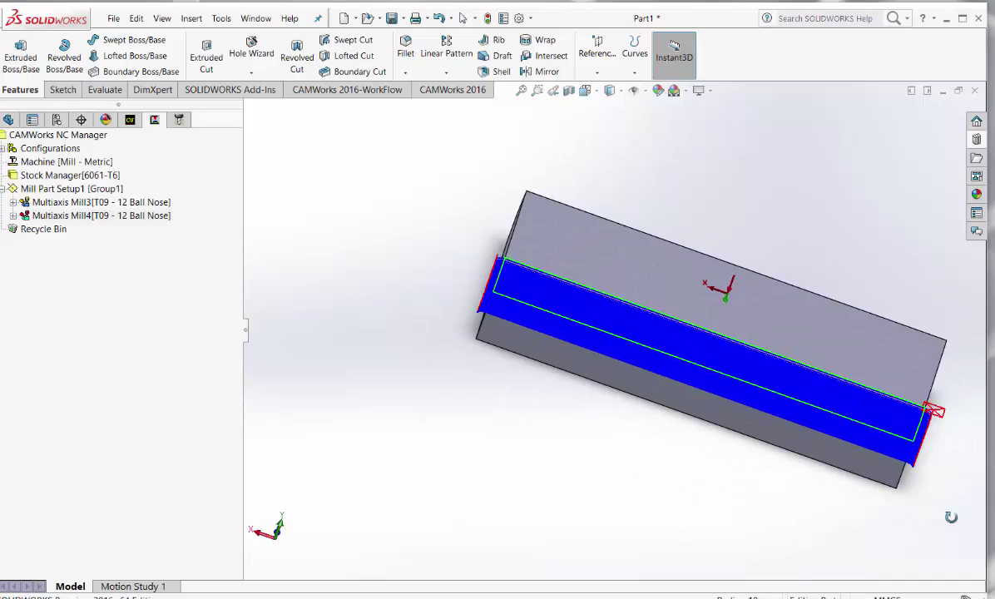
Zoom and rotate to inspect the toolpath from another angle, then reopen Mill4's parameters.
scroll(647, 322, down, 3)
scroll(613, 324, down, 3)
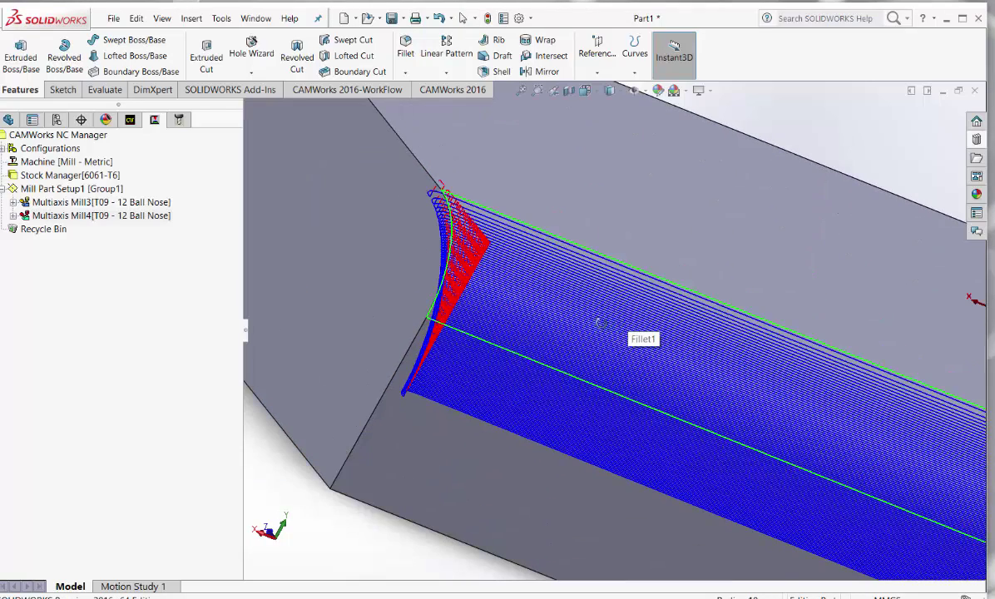
scroll(554, 333, up, 5)
mouse_move(500, 350)
mouse_down()
mouse_move(452, 360)
mouse_move(567, 338)
mouse_up()
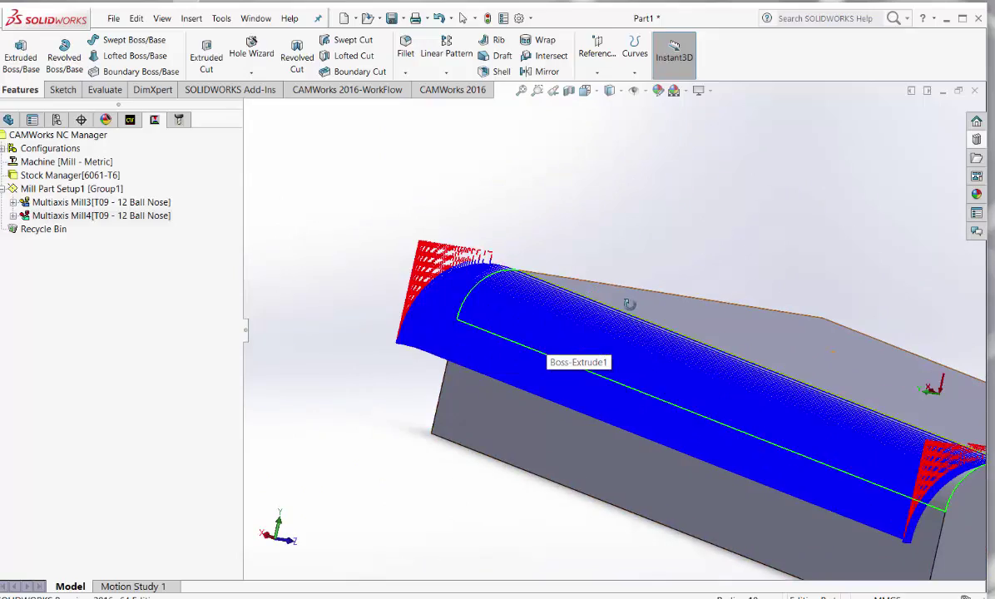
scroll(578, 307, down, 5)
scroll(578, 307, up, 5)
scroll(596, 291, up, 3)
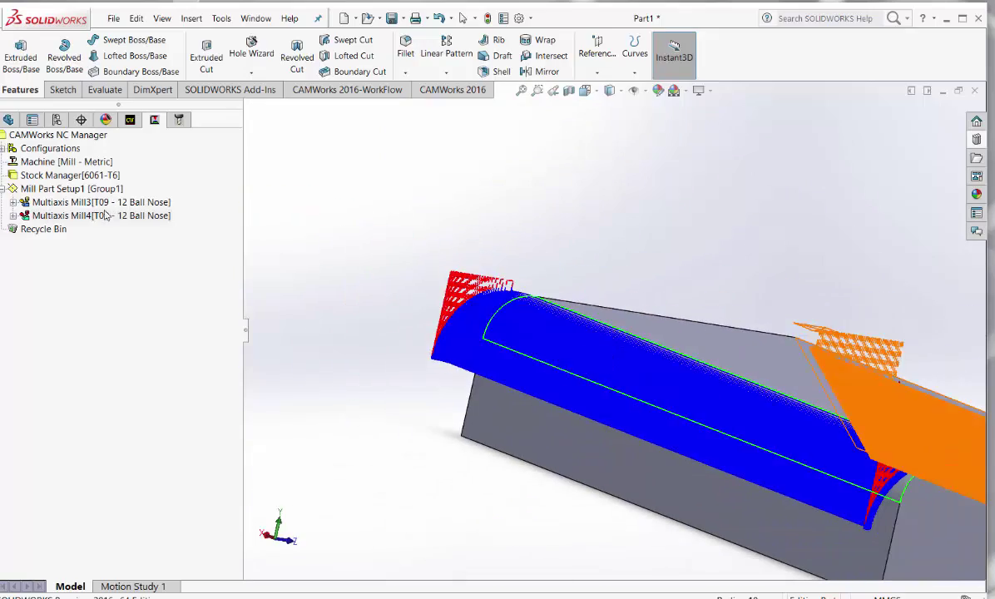
drag(119, 104, 118, 331)
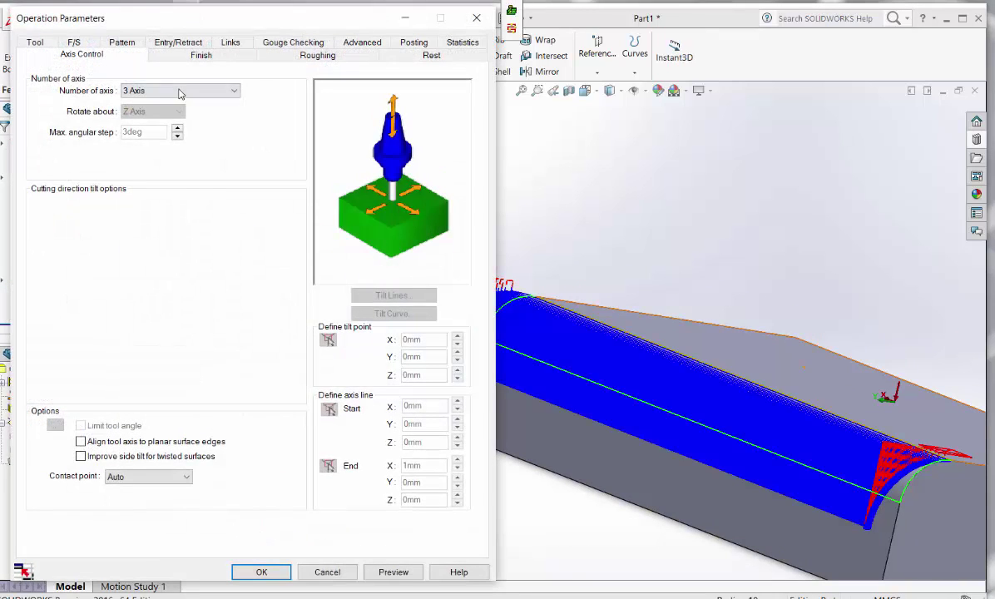
Change Mill4's pattern to Flowline Between Curves, keeping the milling method.
click(121, 42)
click(174, 81)
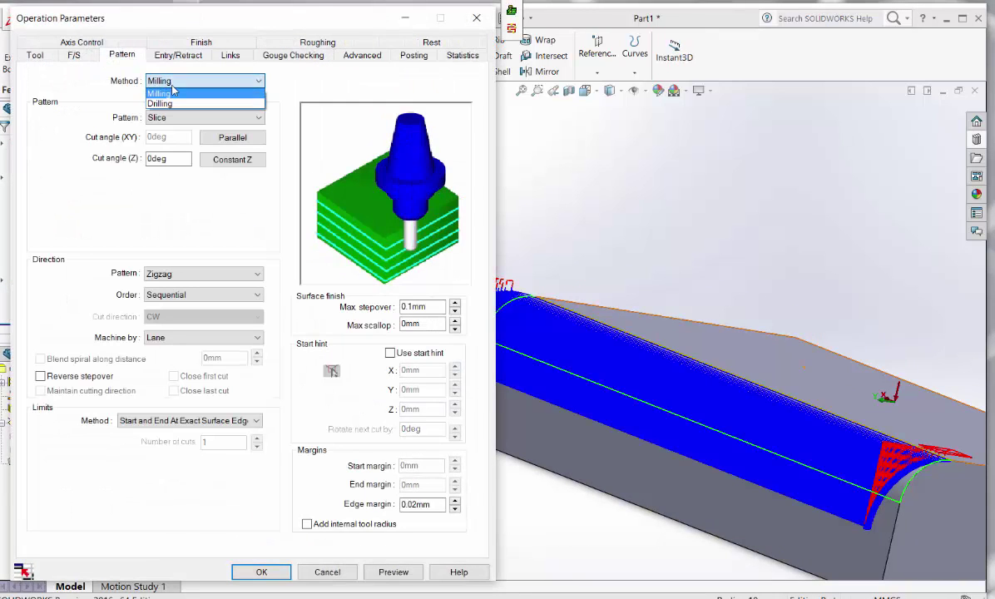
click(170, 93)
click(173, 119)
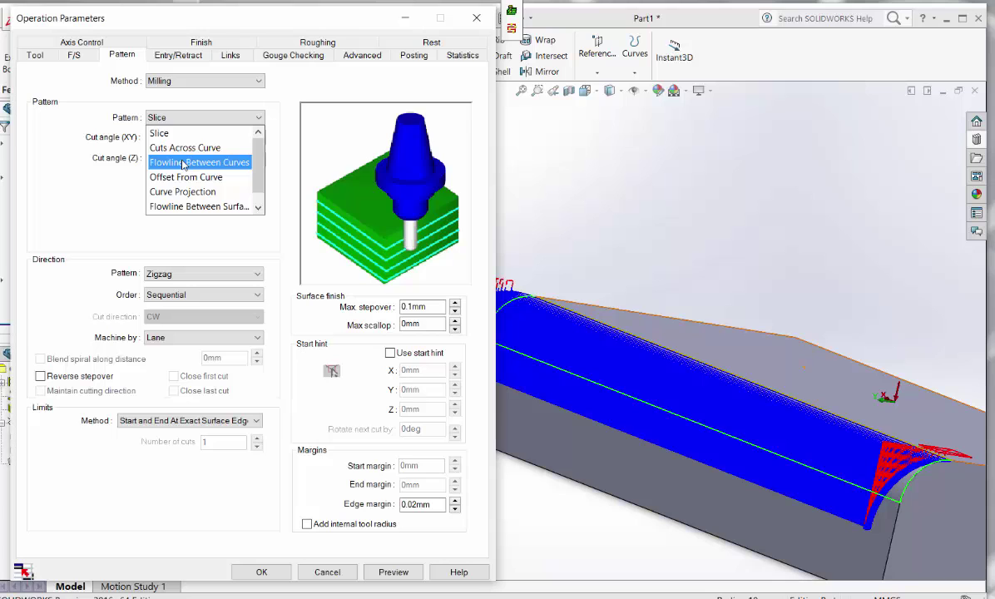
click(183, 164)
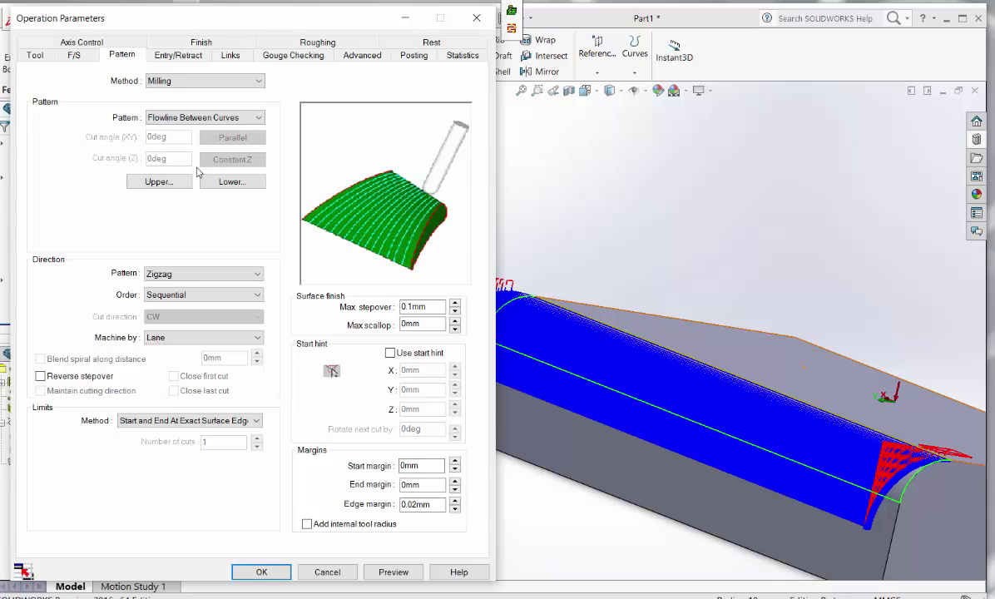
Bound the flowline by the rounded face's top and bottom edges, then accept and regenerate toolpaths.
click(160, 181)
right_click(612, 230)
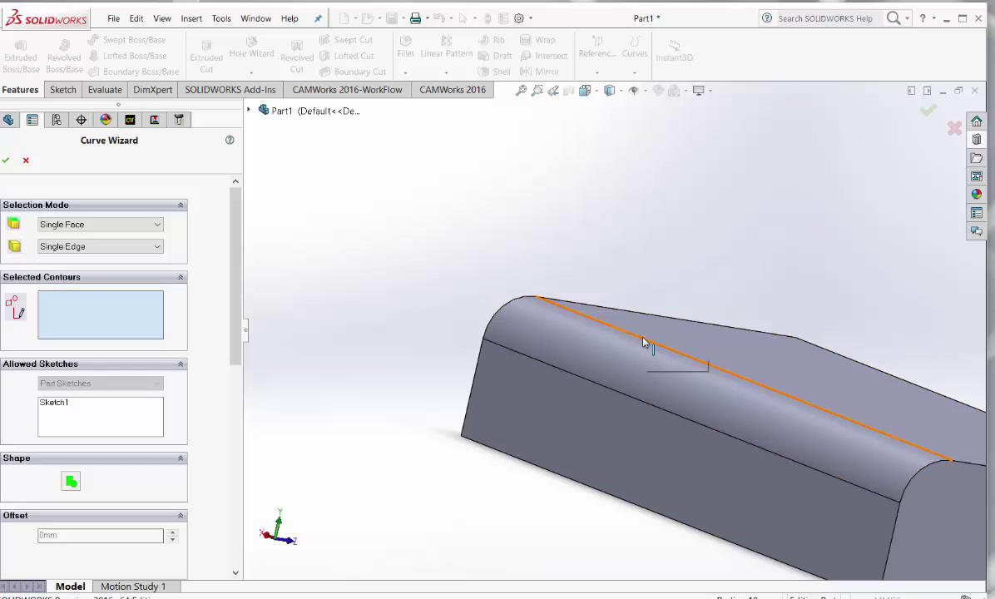
click(643, 342)
click(7, 160)
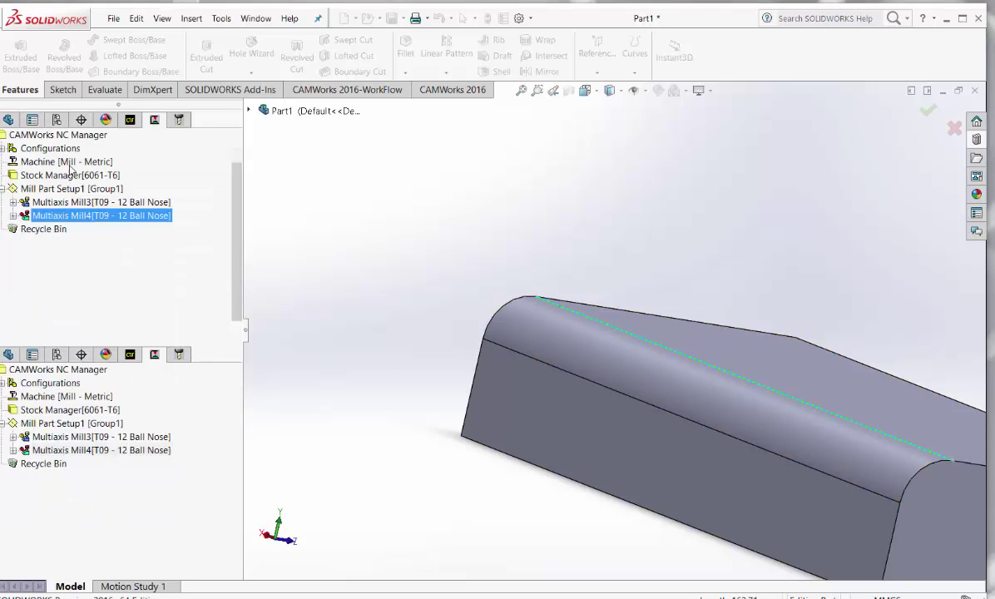
click(233, 183)
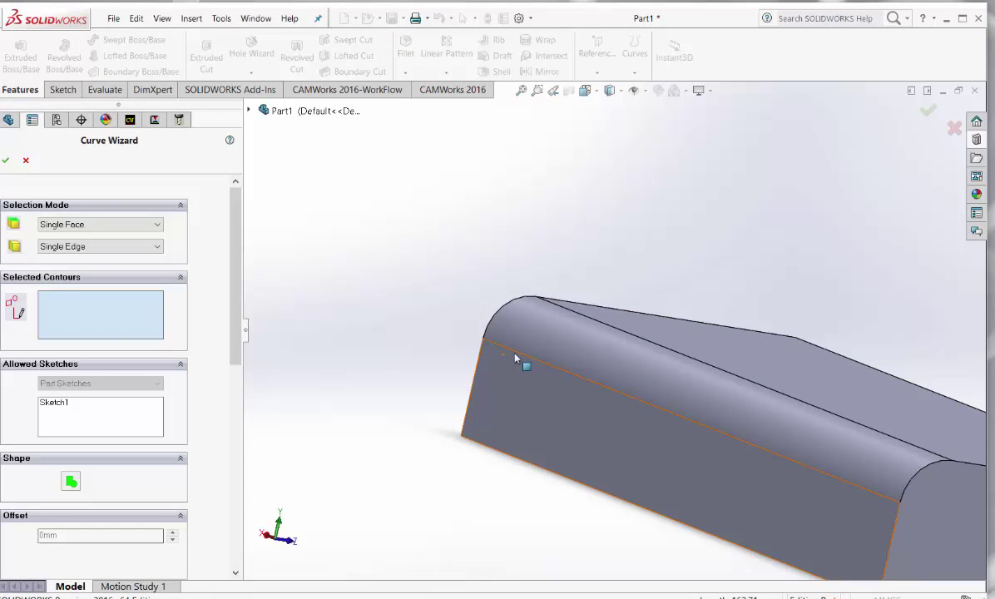
click(516, 351)
click(6, 160)
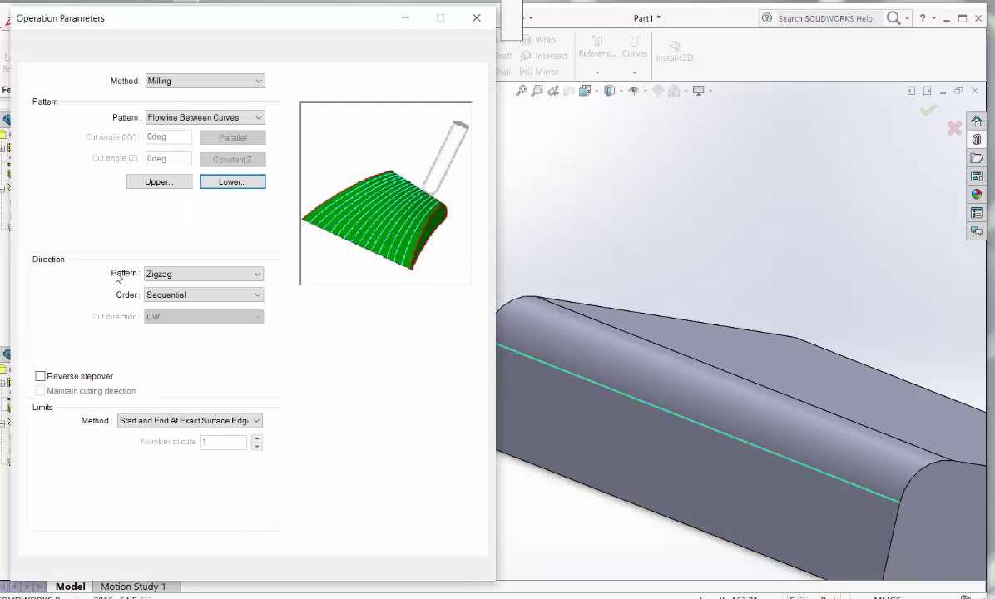
click(283, 572)
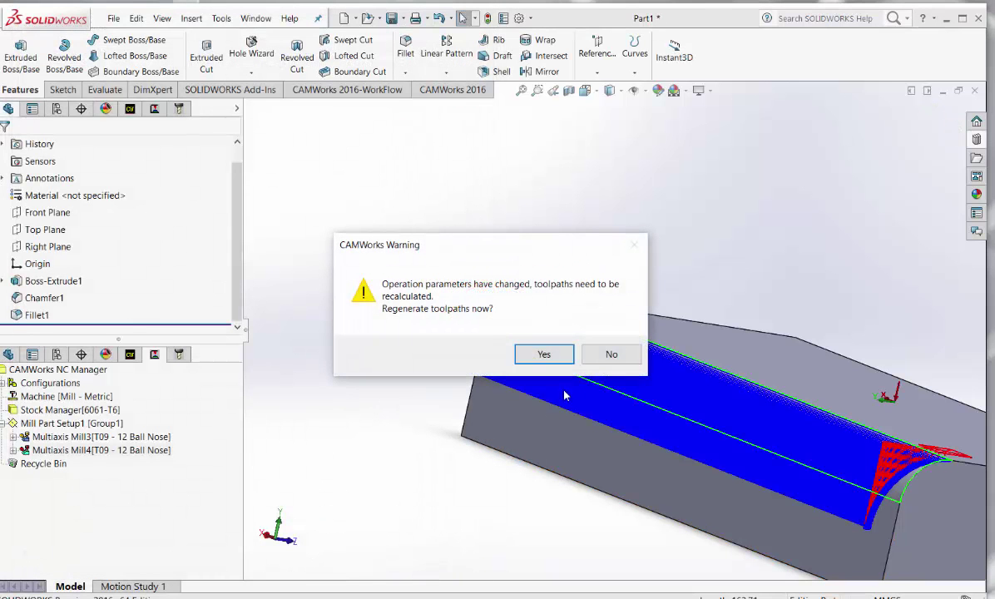
click(533, 350)
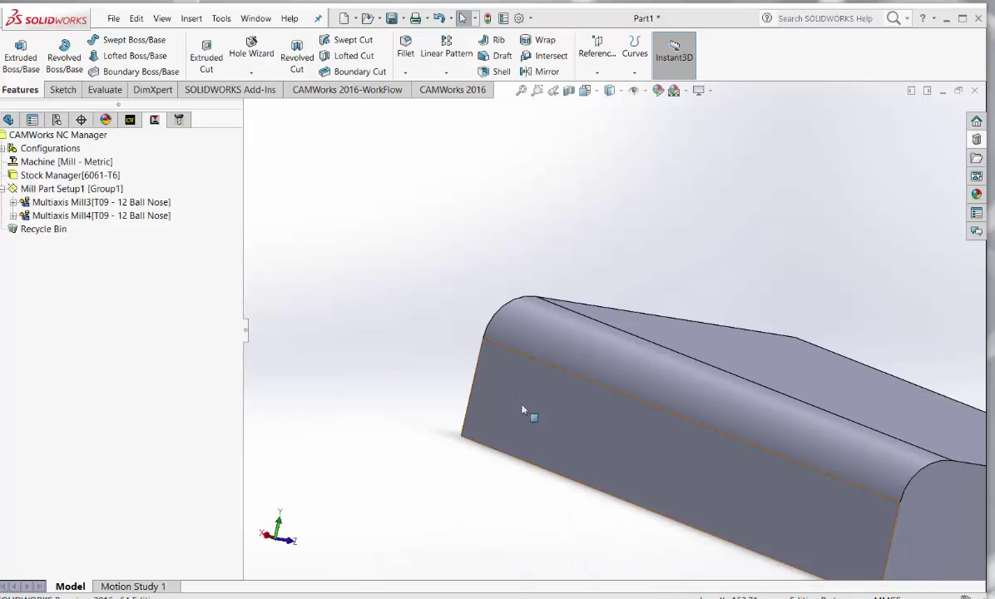
Select Multiaxis Mill4 and zoom in on its flowline toolpath across the rounded face.
click(98, 215)
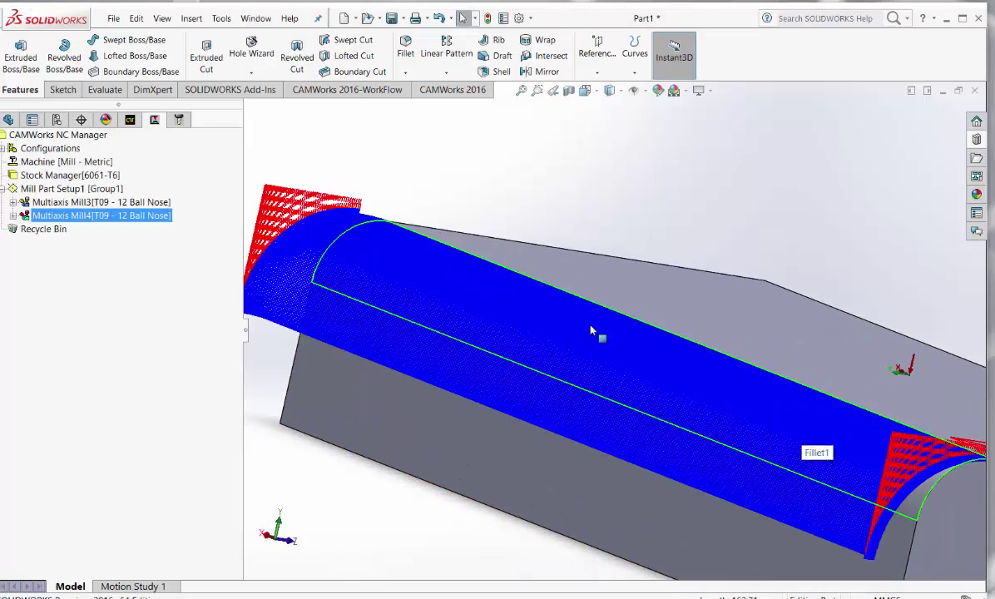
scroll(595, 307, down, 5)
scroll(606, 308, up, 2)
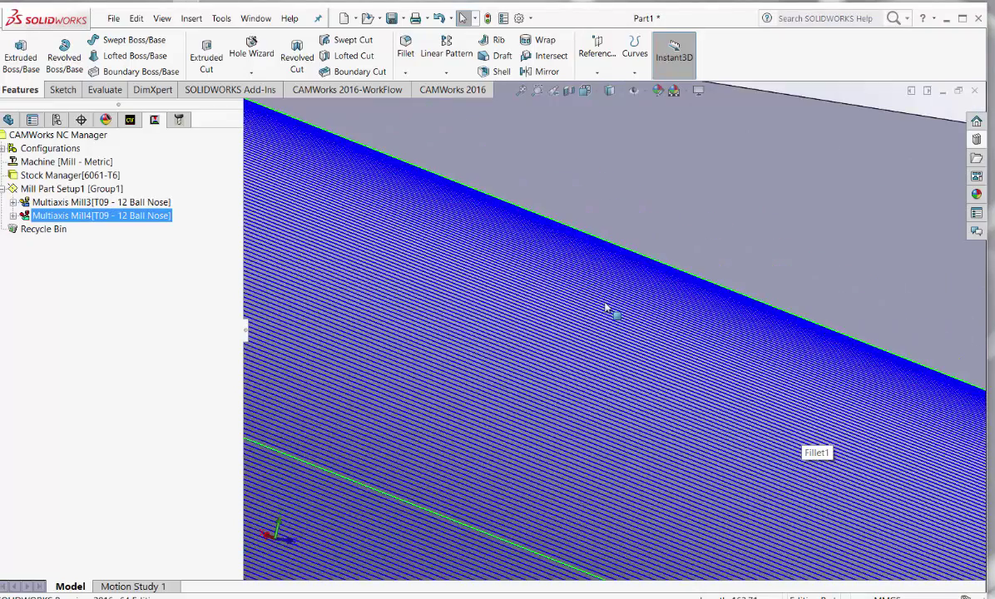
scroll(647, 285, up, 3)
scroll(612, 364, up, 2)
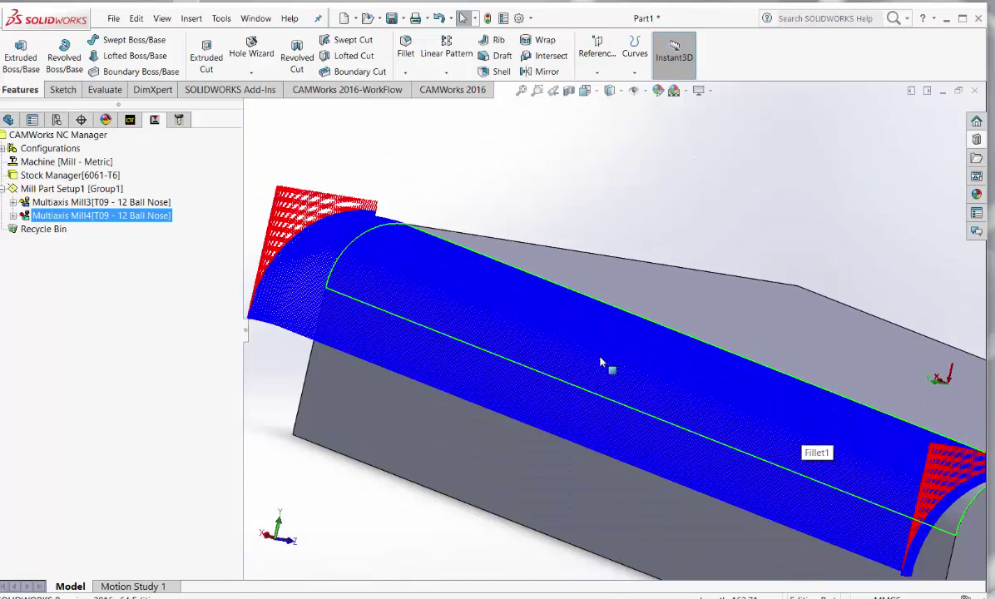